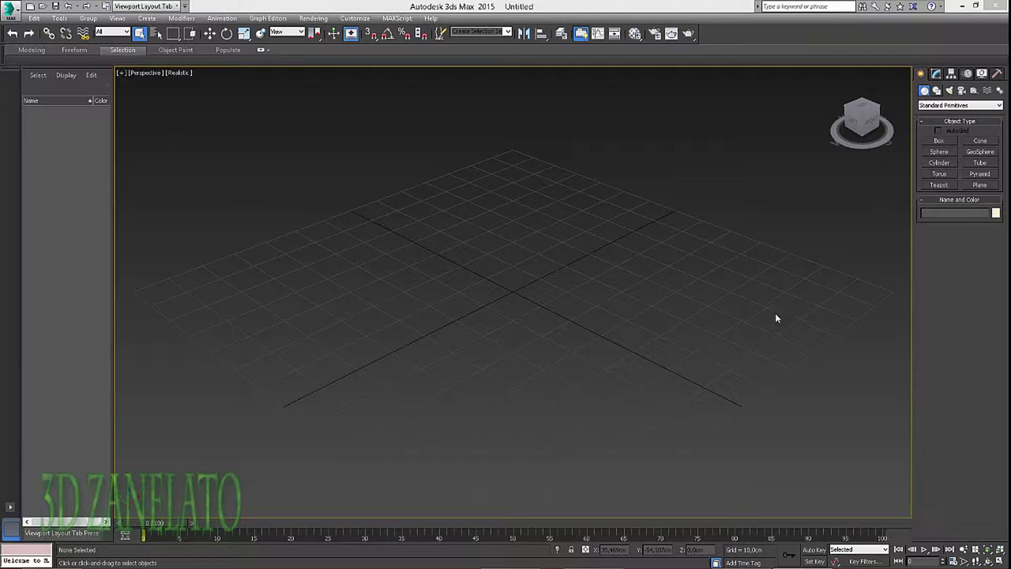
# - Create a large GeoSphere at the scene centre and raise its segments to 6
pyautogui.click(977, 151)
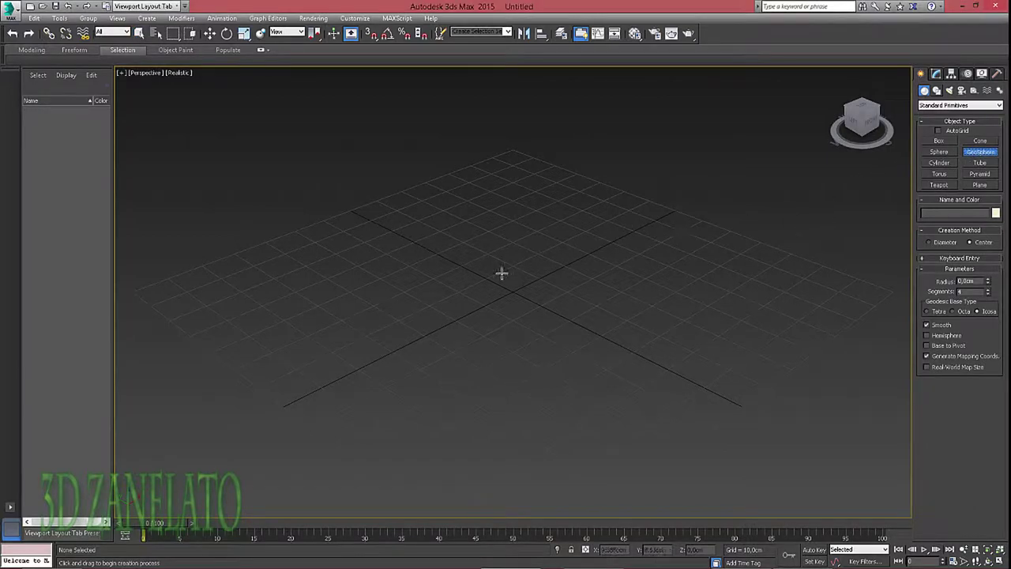
pyautogui.moveTo(446, 270); pyautogui.dragTo(604, 338)
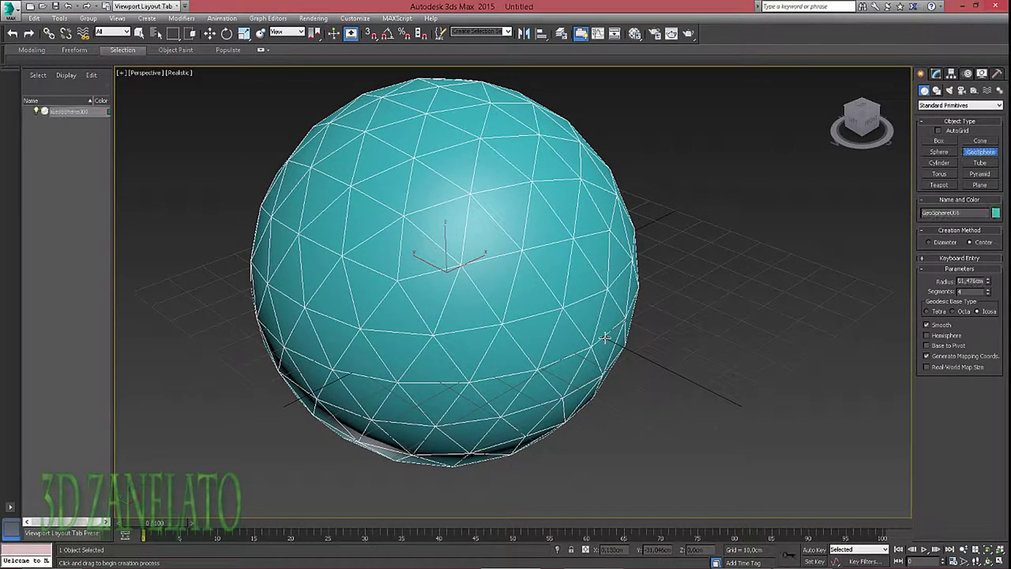
pyautogui.click(988, 291)
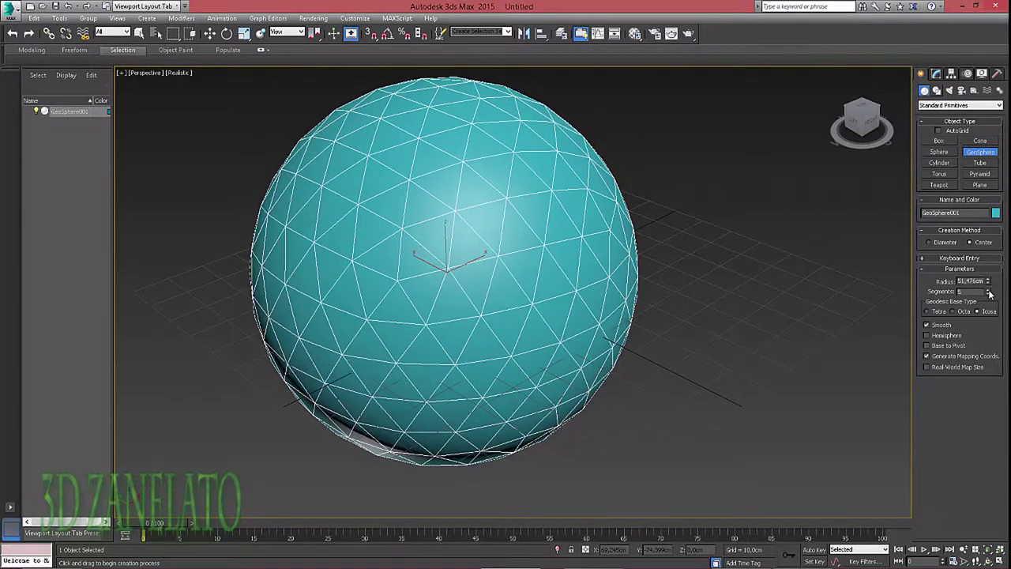
pyautogui.click(986, 290)
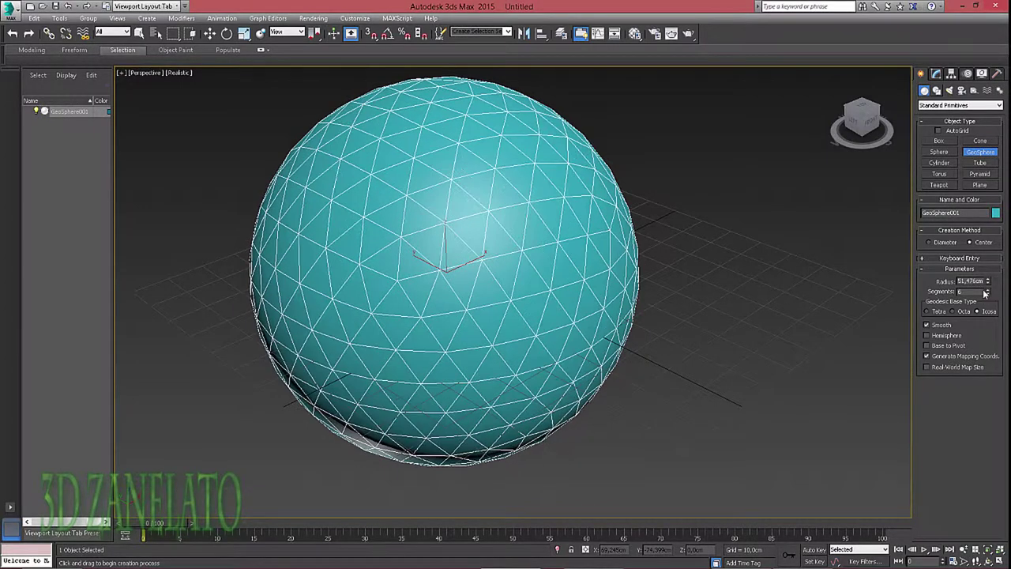
pyautogui.rightClick(742, 324)
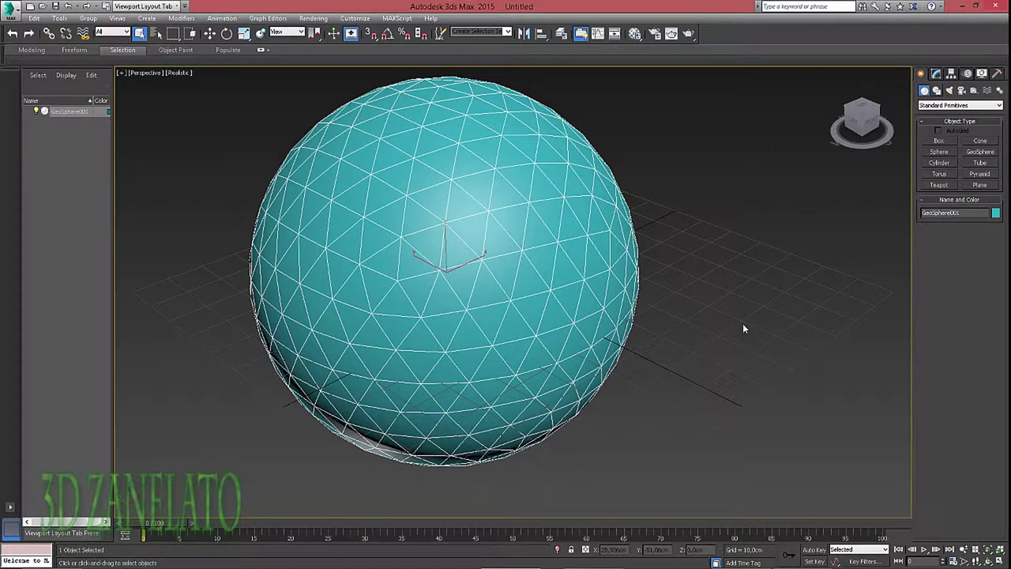
# - Add a TurboSmooth modifier at 1 iteration to GeoSphere001
pyautogui.click(937, 73)
pyautogui.click(940, 103)
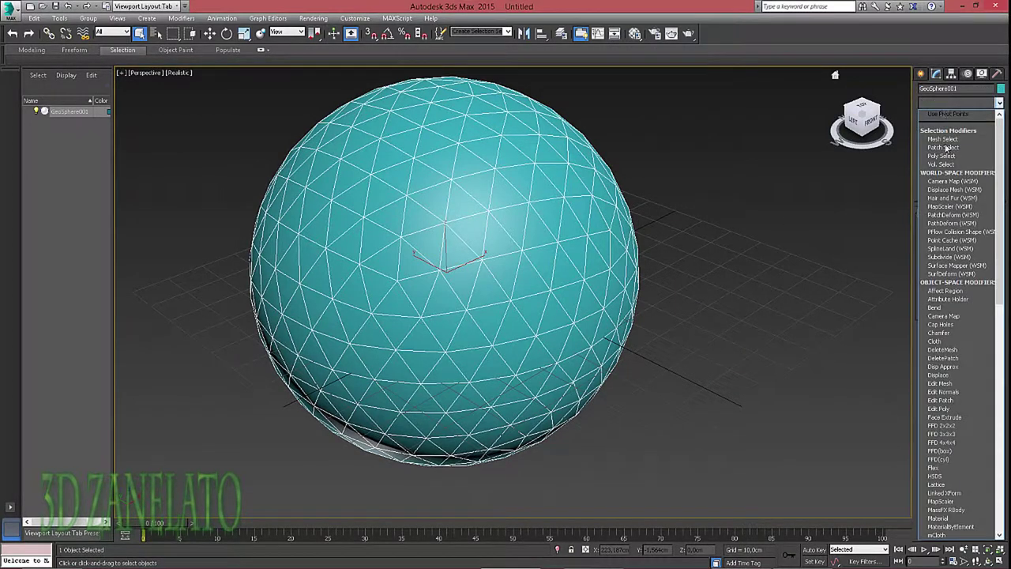
pyautogui.scroll(-10, 944, 276)
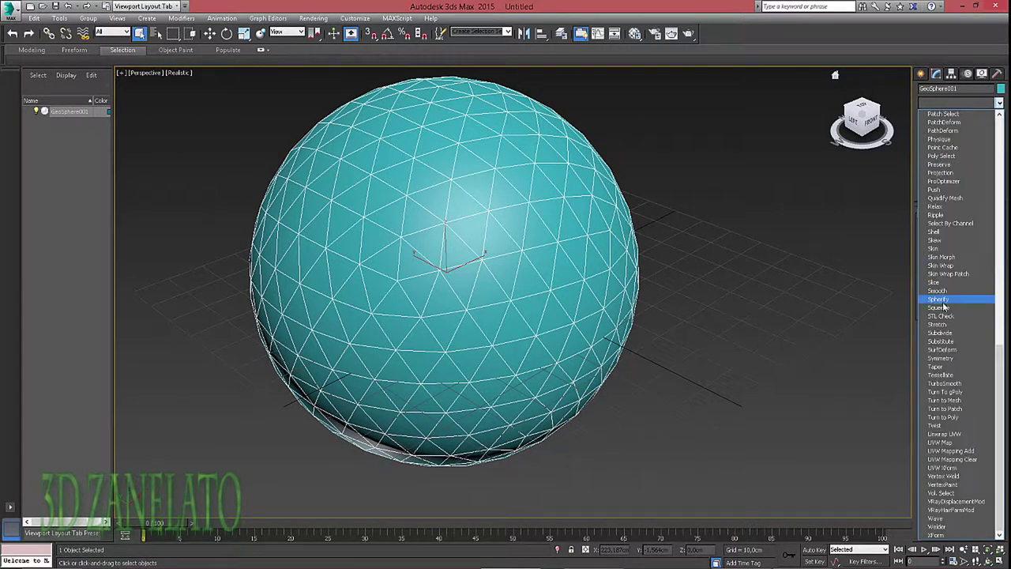
pyautogui.click(944, 383)
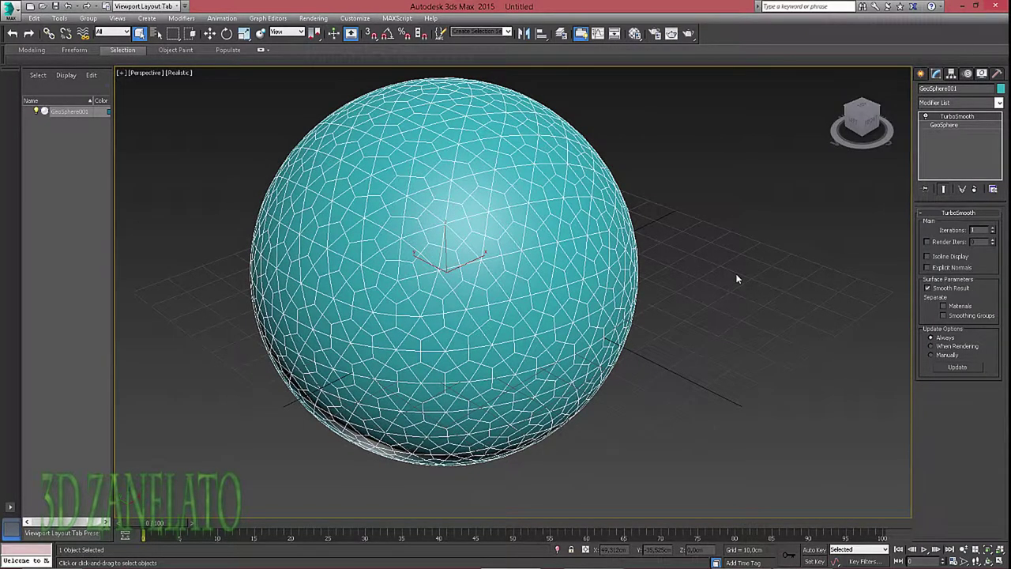
pyautogui.click(718, 292)
# - Convert the sphere to an Editable Poly and enter Vertex level
pyautogui.click(598, 282)
pyautogui.rightClick(565, 273)
pyautogui.moveTo(618, 374)
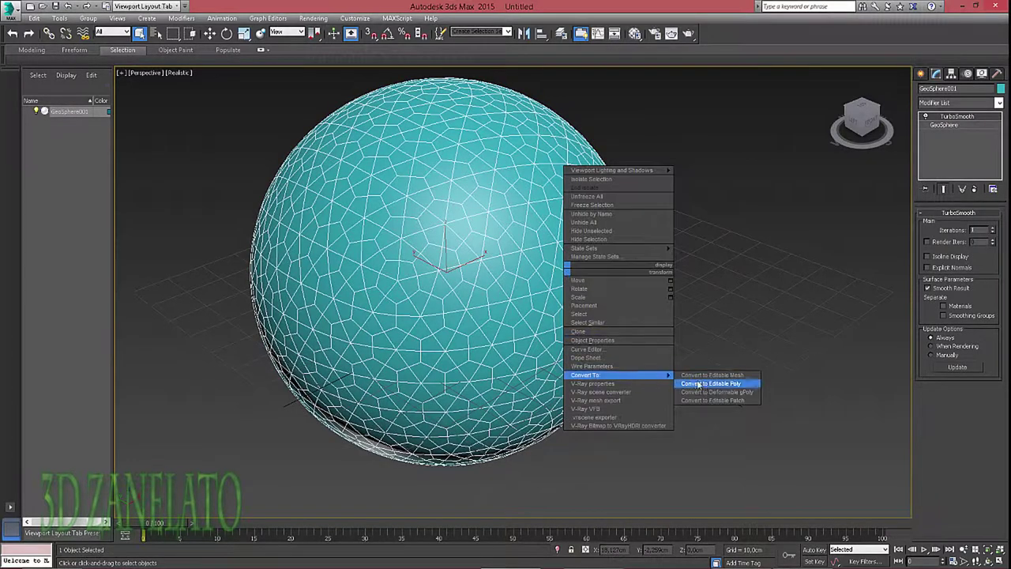
pyautogui.click(699, 384)
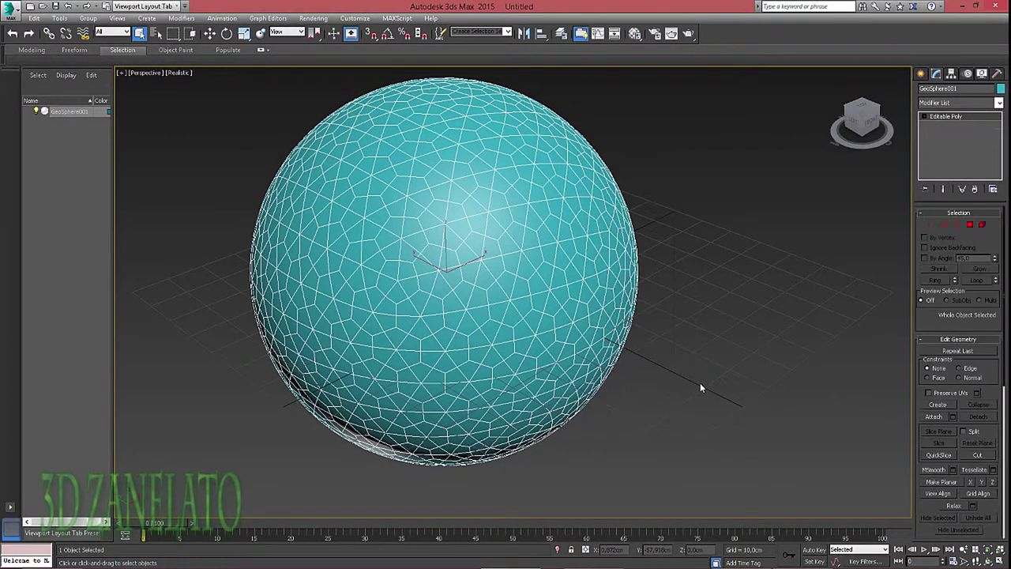
pyautogui.click(932, 227)
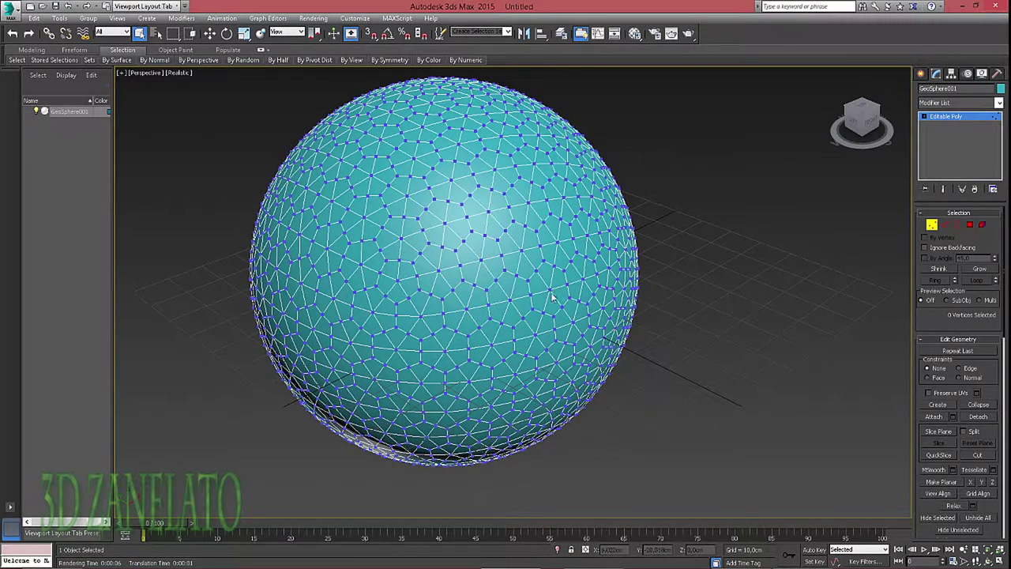
# - Select all 362 vertices with more than 4 edges using By Numeric selection
pyautogui.click(481, 256)
pyautogui.click(473, 61)
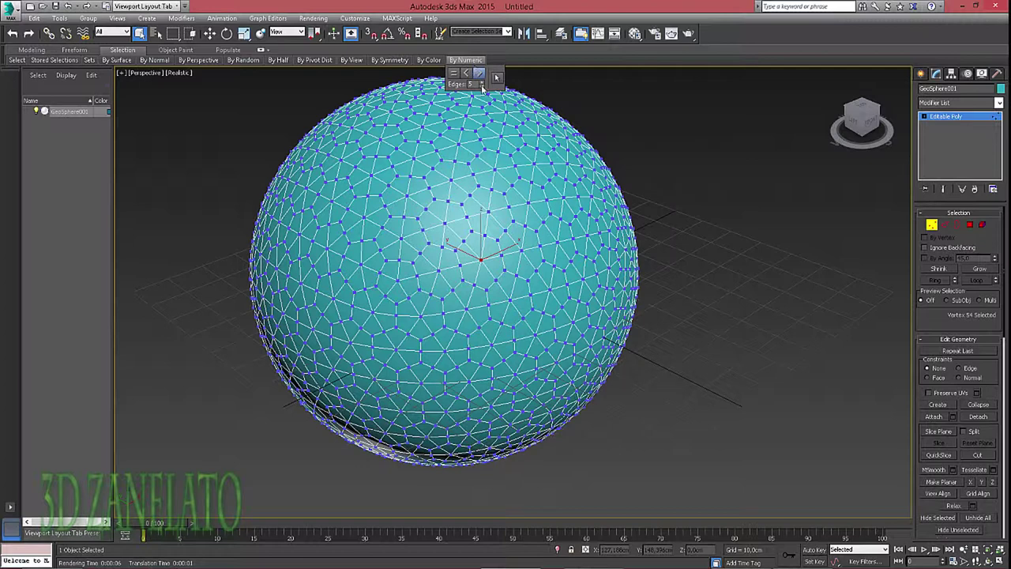
pyautogui.click(481, 86)
pyautogui.click(480, 74)
pyautogui.click(497, 76)
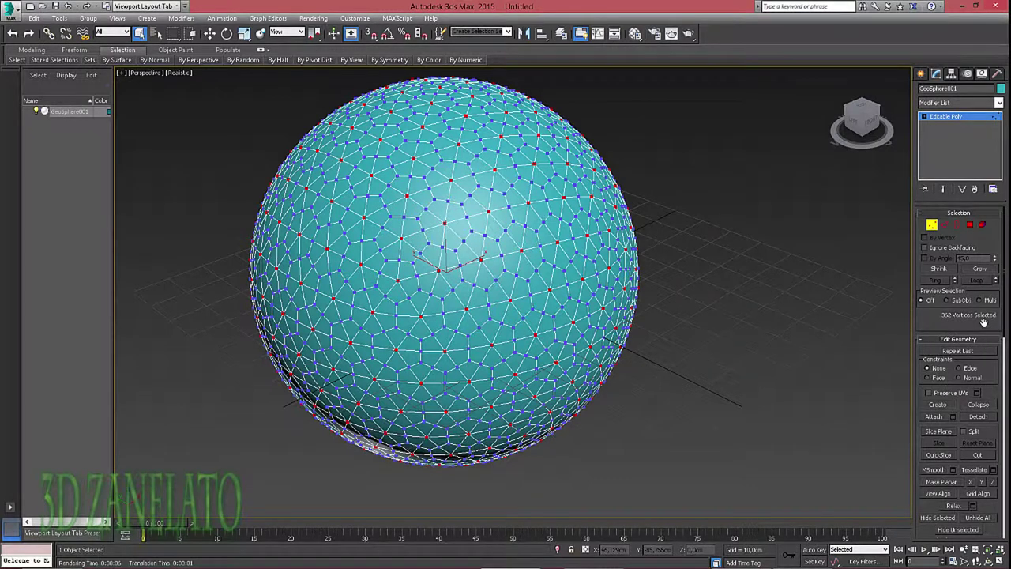
# - Chamfer the 362 selected vertices so each opens into a small face
pyautogui.moveTo(985, 341); pyautogui.dragTo(974, 194)
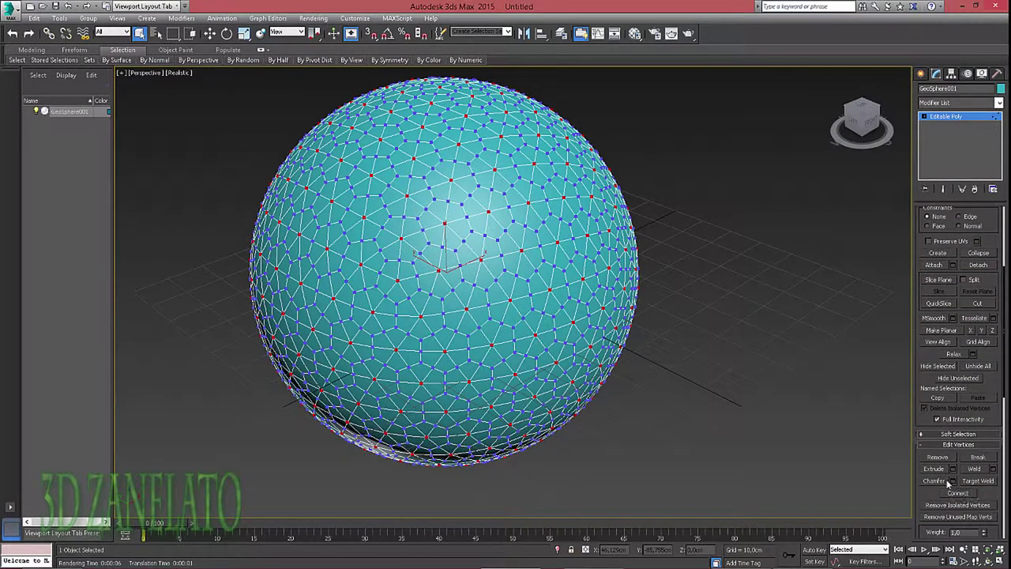
pyautogui.click(942, 484)
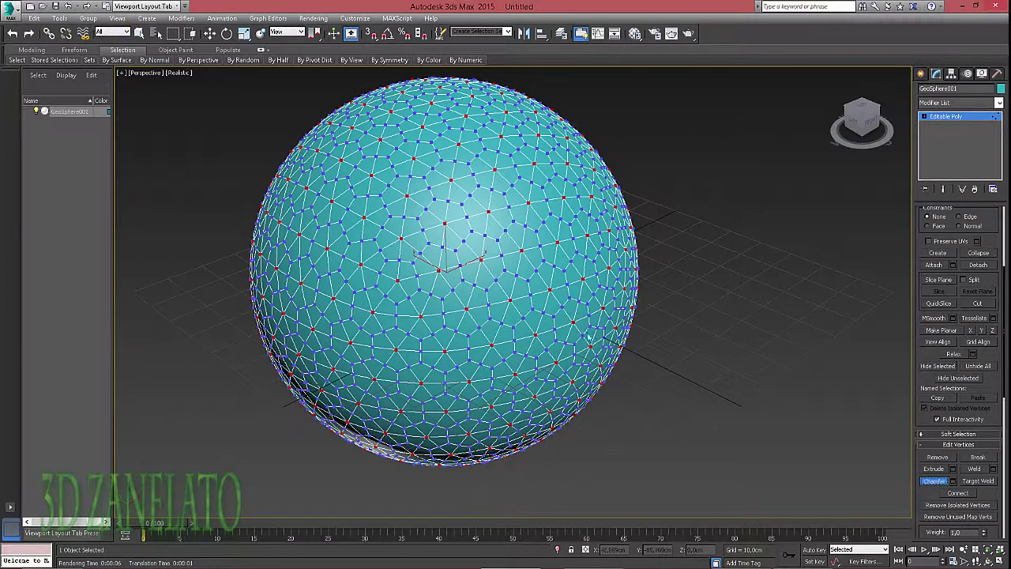
pyautogui.moveTo(480, 259); pyautogui.dragTo(505, 255)
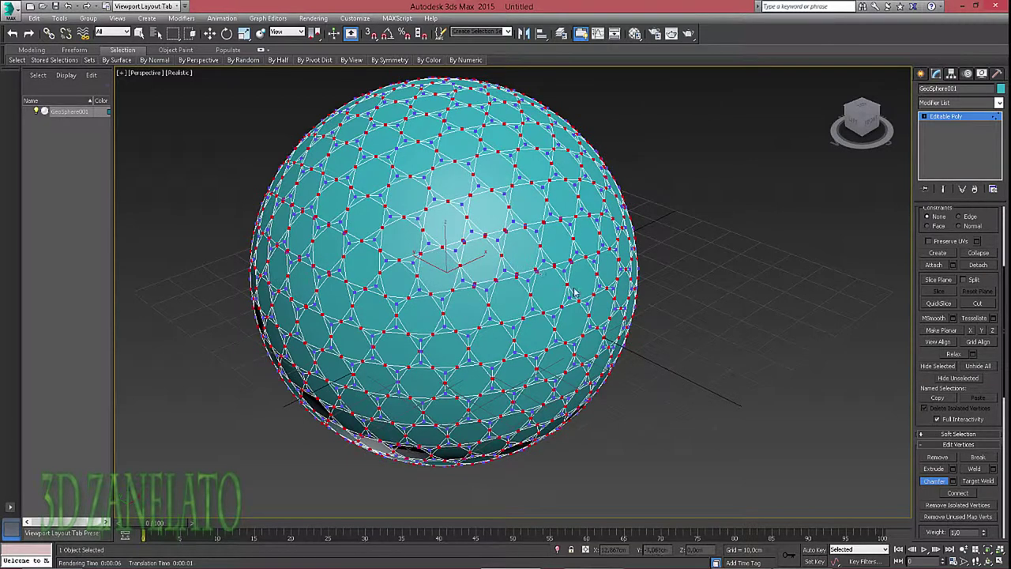
pyautogui.rightClick(710, 340)
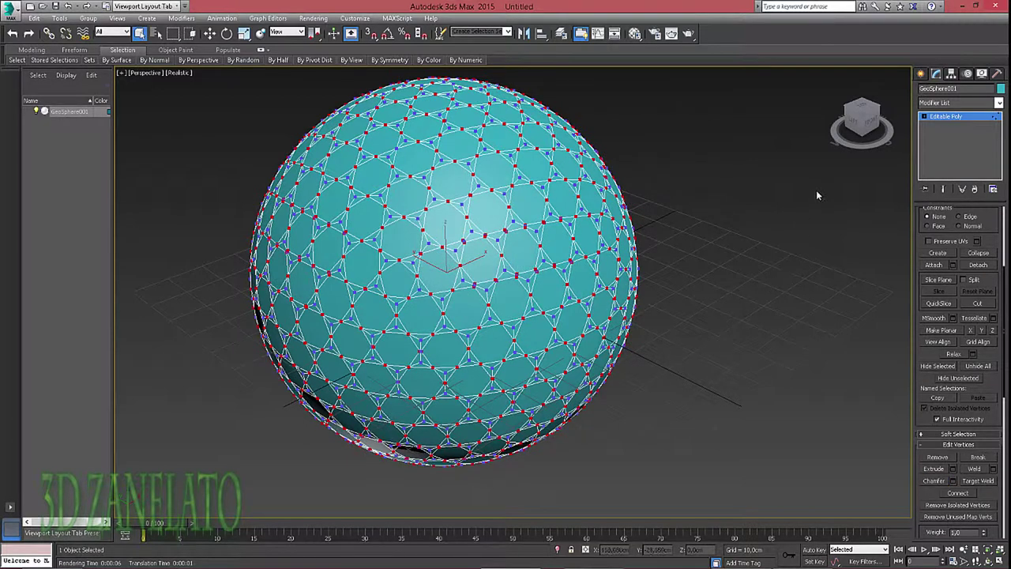
pyautogui.click(924, 116)
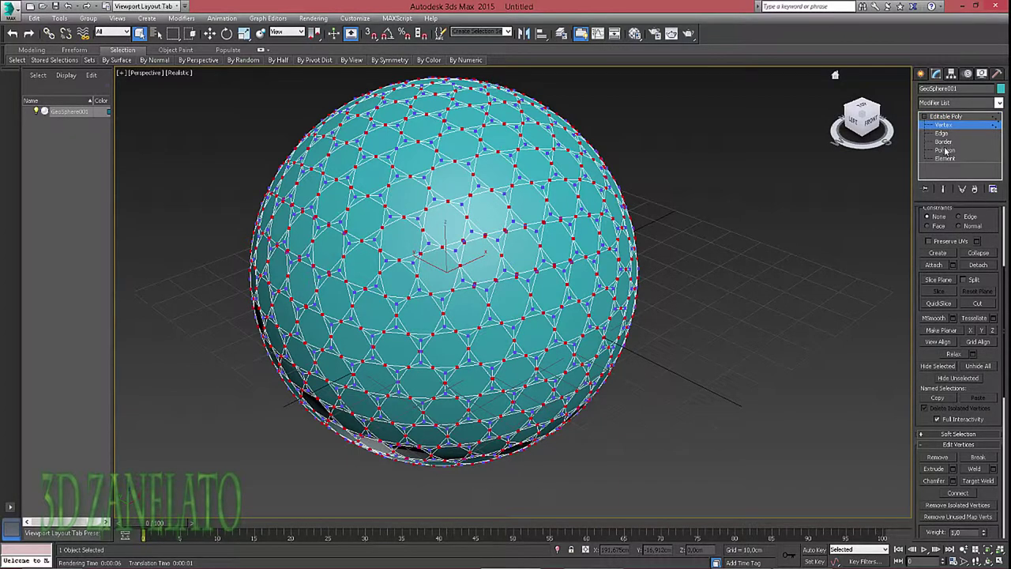
# - At Polygon level, select all faces with more than 5 sides via By Numeric
pyautogui.click(945, 150)
pyautogui.click(518, 246)
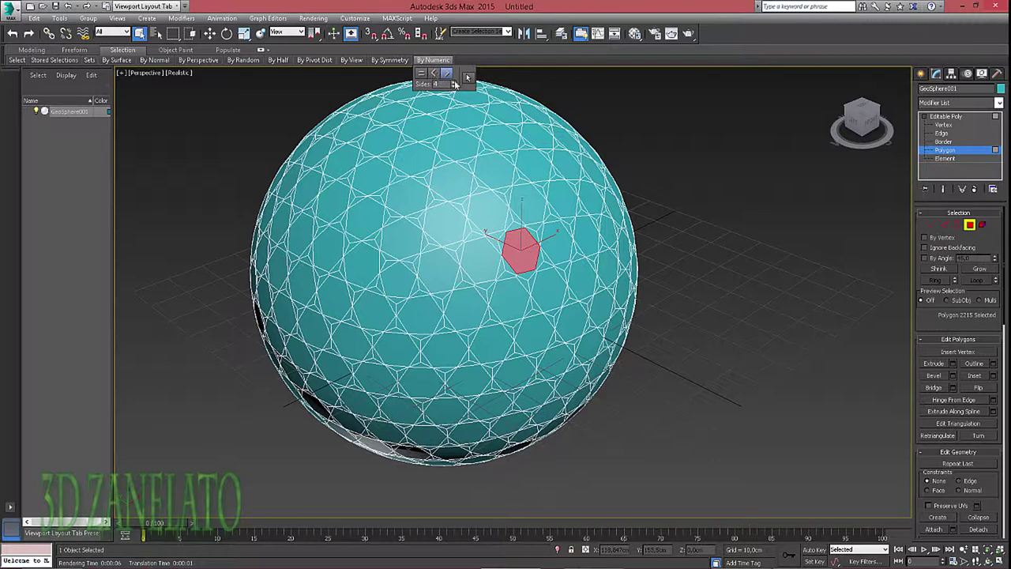
pyautogui.click(455, 83)
pyautogui.click(467, 78)
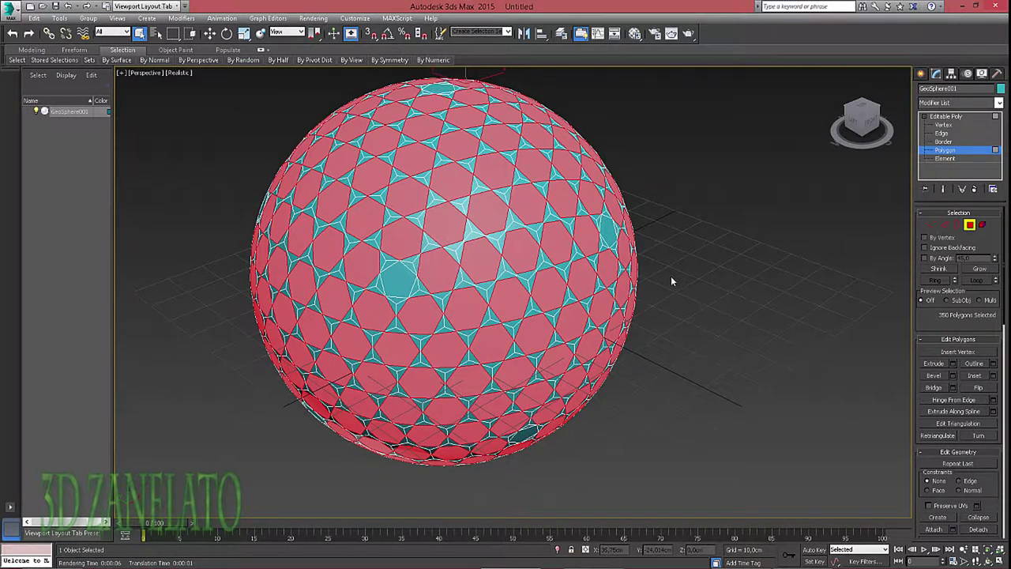
# - Add four missed dimple faces to the selection, reaching 354 polygons
pyautogui.keyDown('ctrl'); pyautogui.click(401, 278); pyautogui.keyUp('ctrl')
pyautogui.keyDown('ctrl'); pyautogui.click(528, 431); pyautogui.keyUp('ctrl')
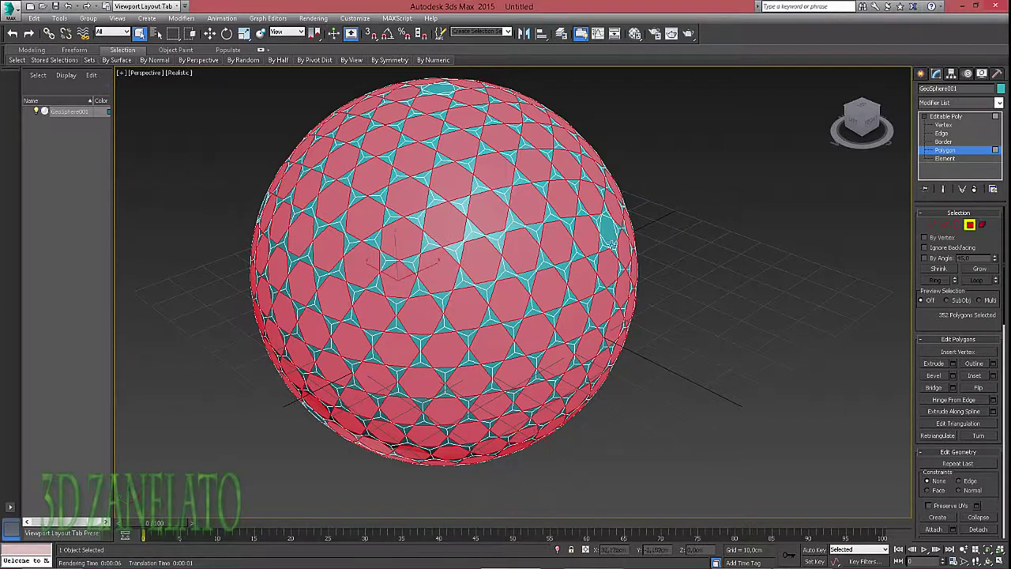
pyautogui.keyDown('ctrl'); pyautogui.click(612, 237); pyautogui.keyUp('ctrl')
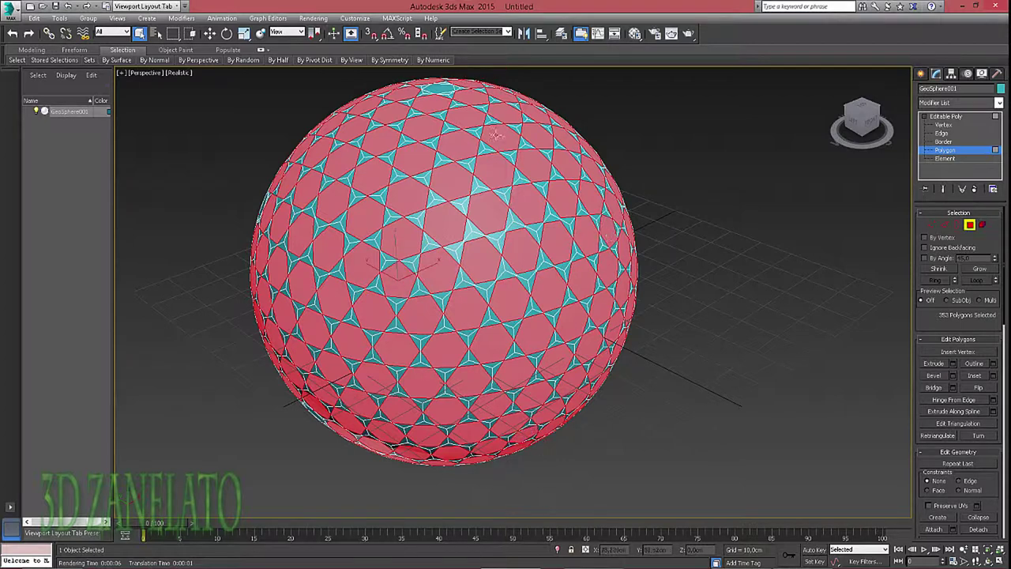
pyautogui.keyDown('ctrl'); pyautogui.click(443, 87); pyautogui.keyUp('ctrl')
# - Add six more missed hexagons on the front and back of the sphere
pyautogui.moveTo(585, 166)
pyautogui.keyDown('alt'); pyautogui.mouseDown(button='middle')
pyautogui.moveTo(458, 160)
pyautogui.moveTo(447, 131)
pyautogui.mouseUp(button='middle'); pyautogui.keyUp('alt')
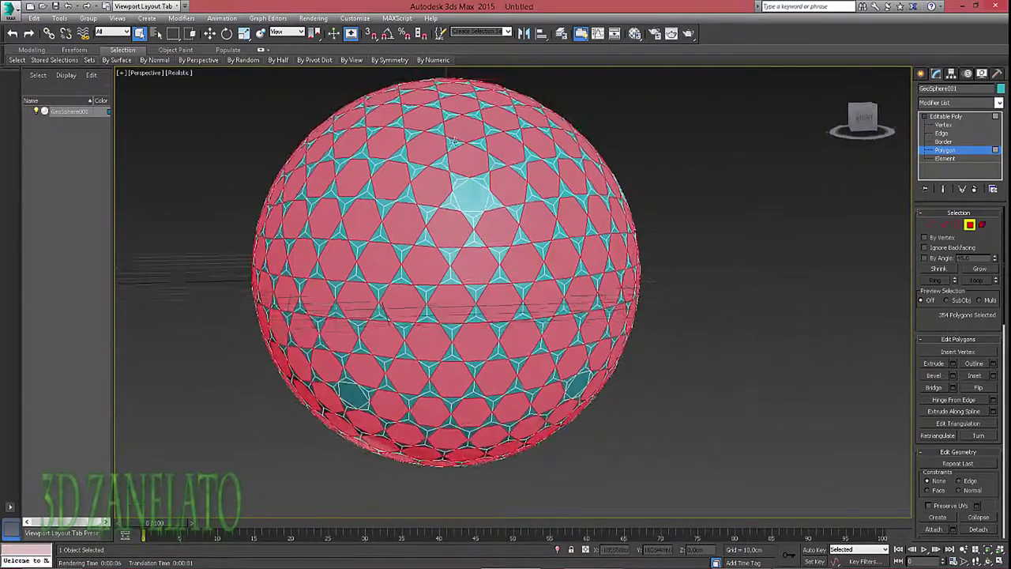
pyautogui.keyDown('ctrl'); pyautogui.click(440, 154); pyautogui.keyUp('ctrl')
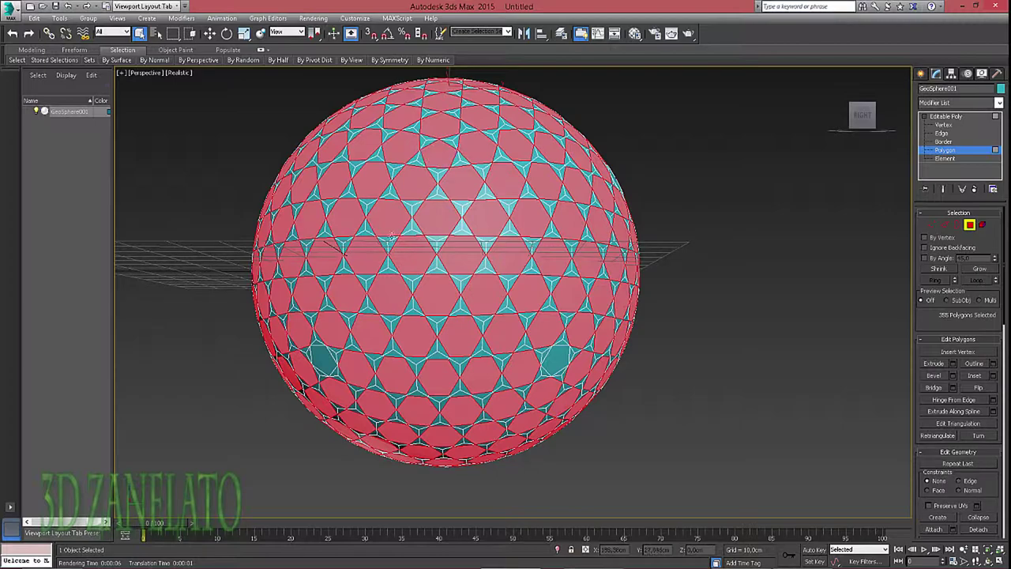
pyautogui.keyDown('ctrl'); pyautogui.click(324, 357); pyautogui.keyUp('ctrl')
pyautogui.keyDown('ctrl'); pyautogui.click(553, 371); pyautogui.keyUp('ctrl')
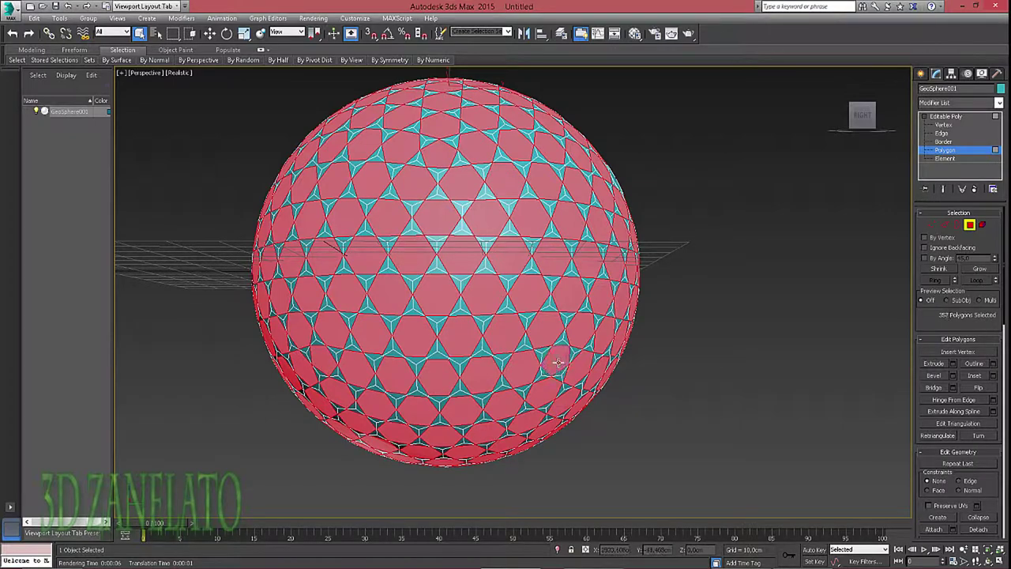
pyautogui.keyDown('alt'); pyautogui.moveTo(639, 307); pyautogui.dragTo(500, 327, button='middle'); pyautogui.keyUp('alt')
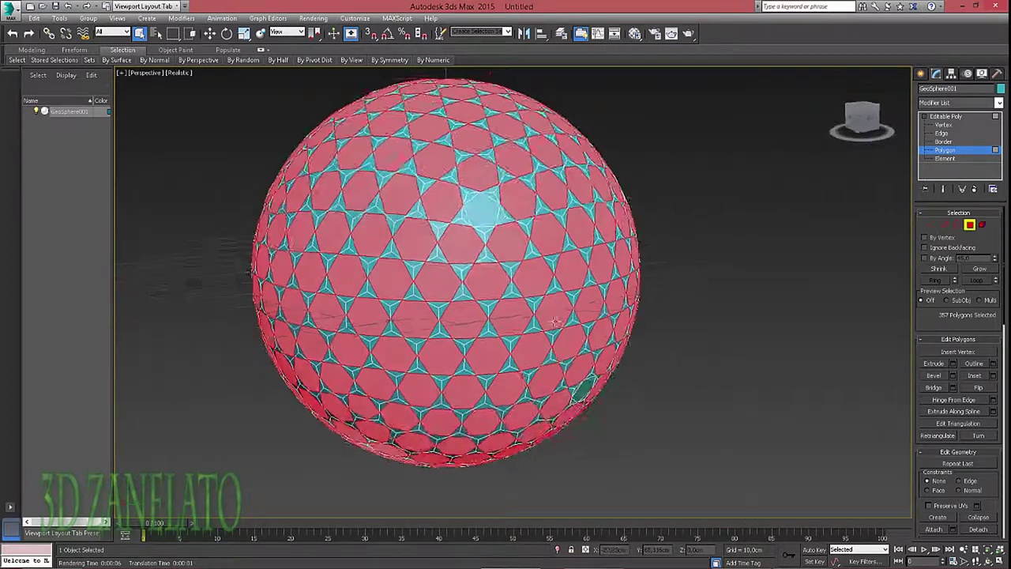
pyautogui.keyDown('ctrl'); pyautogui.click(317, 242); pyautogui.keyUp('ctrl')
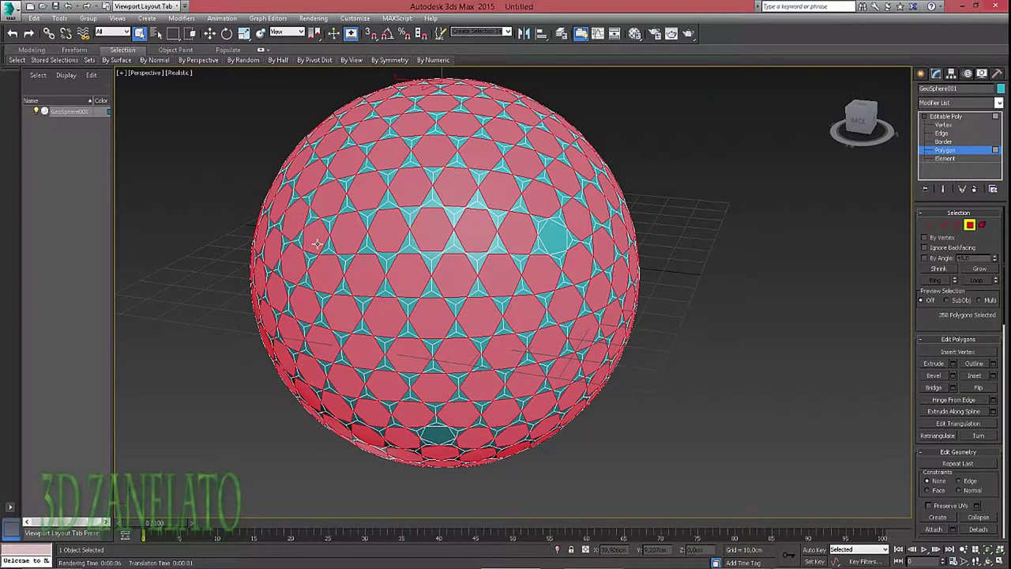
pyautogui.keyDown('ctrl'); pyautogui.click(546, 242); pyautogui.keyUp('ctrl')
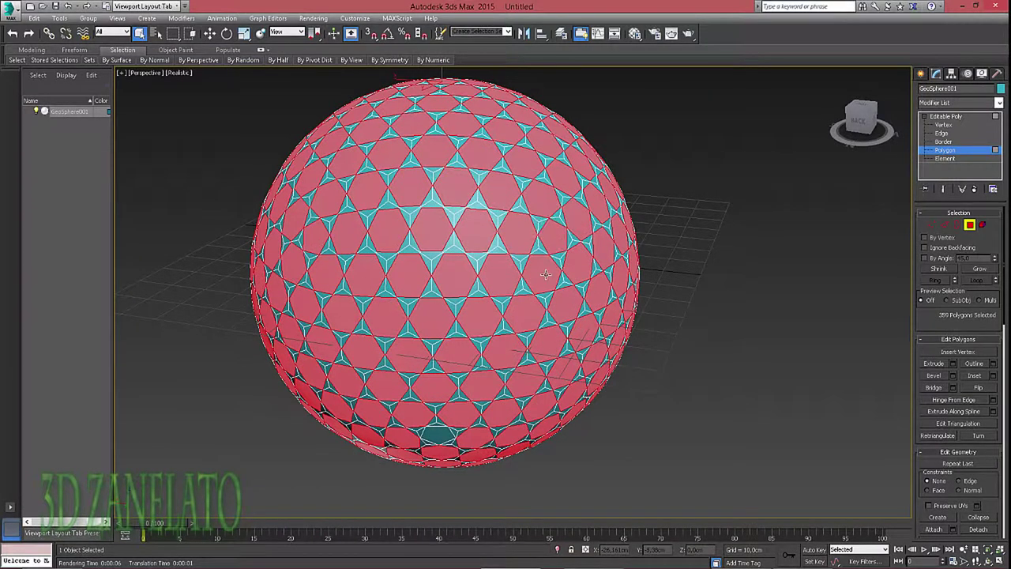
pyautogui.keyDown('ctrl'); pyautogui.click(445, 436); pyautogui.keyUp('ctrl')
# - Add the last hexagon for 362 selected faces, check coverage, and restore the Home view
pyautogui.keyDown('alt'); pyautogui.moveTo(673, 301); pyautogui.dragTo(565, 269, button='middle'); pyautogui.keyUp('alt')
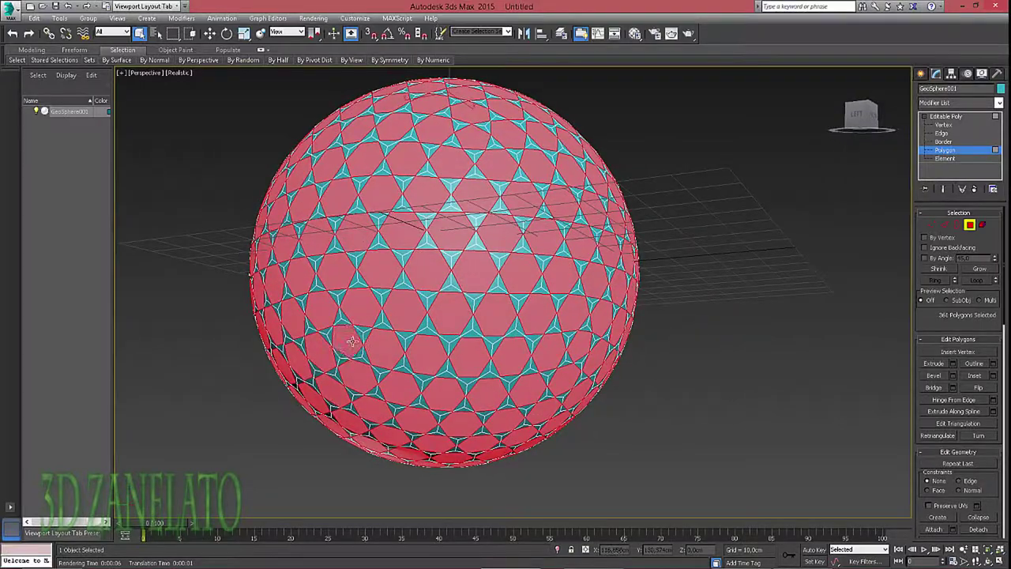
pyautogui.moveTo(625, 276)
pyautogui.keyDown('alt'); pyautogui.mouseDown(button='middle')
pyautogui.moveTo(478, 311)
pyautogui.moveTo(448, 259)
pyautogui.mouseUp(button='middle'); pyautogui.keyUp('alt')
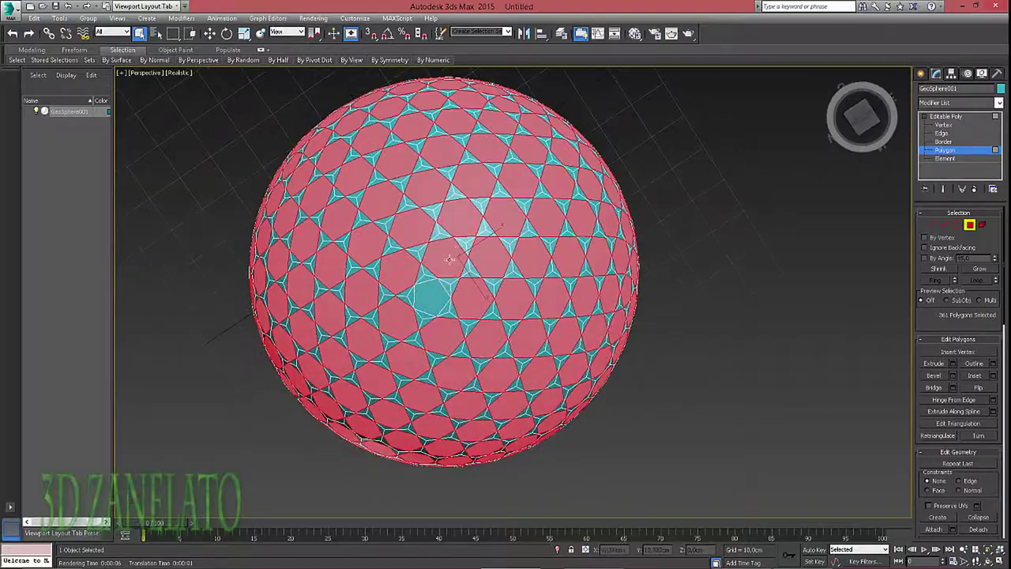
pyautogui.keyDown('ctrl'); pyautogui.click(440, 292); pyautogui.keyUp('ctrl')
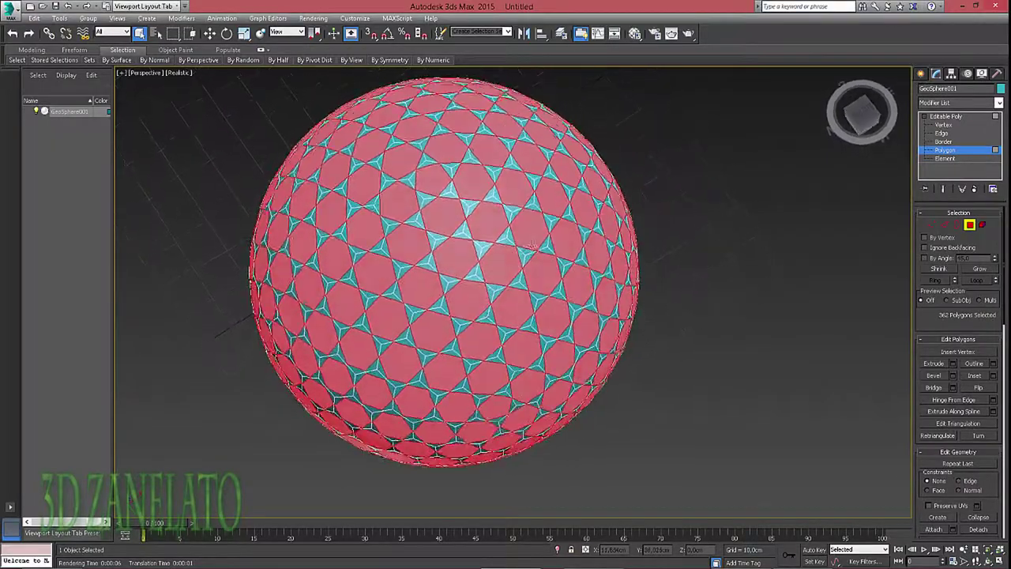
pyautogui.moveTo(533, 301)
pyautogui.keyDown('alt'); pyautogui.mouseDown(button='middle')
pyautogui.moveTo(546, 182)
pyautogui.moveTo(594, 208)
pyautogui.moveTo(594, 272)
pyautogui.moveTo(578, 308)
pyautogui.moveTo(624, 169)
pyautogui.moveTo(566, 257)
pyautogui.mouseUp(button='middle'); pyautogui.keyUp('alt')
pyautogui.moveTo(499, 318)
pyautogui.keyDown('alt'); pyautogui.mouseDown(button='middle')
pyautogui.moveTo(682, 226)
pyautogui.moveTo(715, 323)
pyautogui.moveTo(617, 376)
pyautogui.moveTo(581, 272)
pyautogui.mouseUp(button='middle'); pyautogui.keyUp('alt')
pyautogui.click(837, 75)
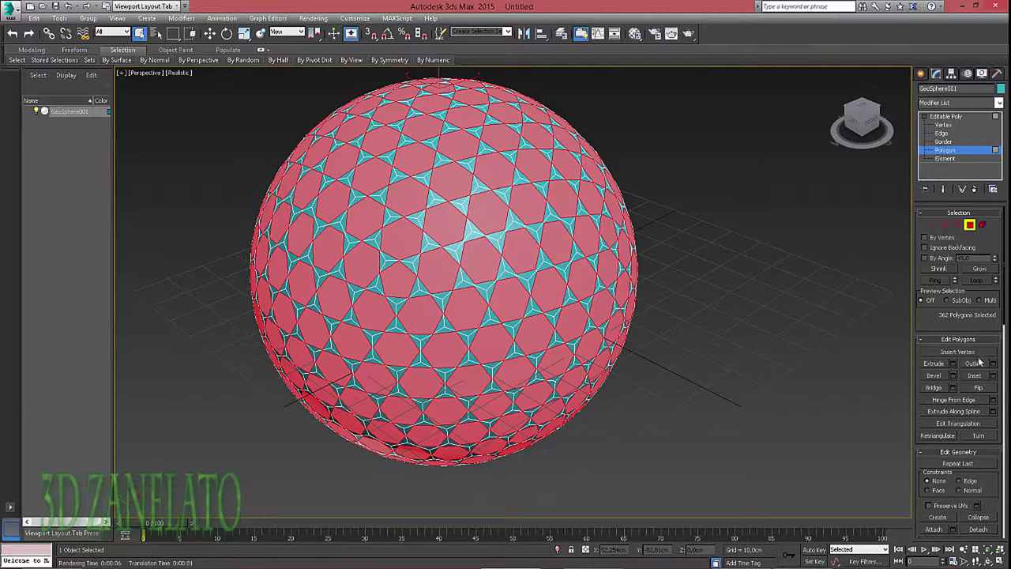
# - Inset the selected hexagonal faces by 0,453cm
pyautogui.click(993, 376)
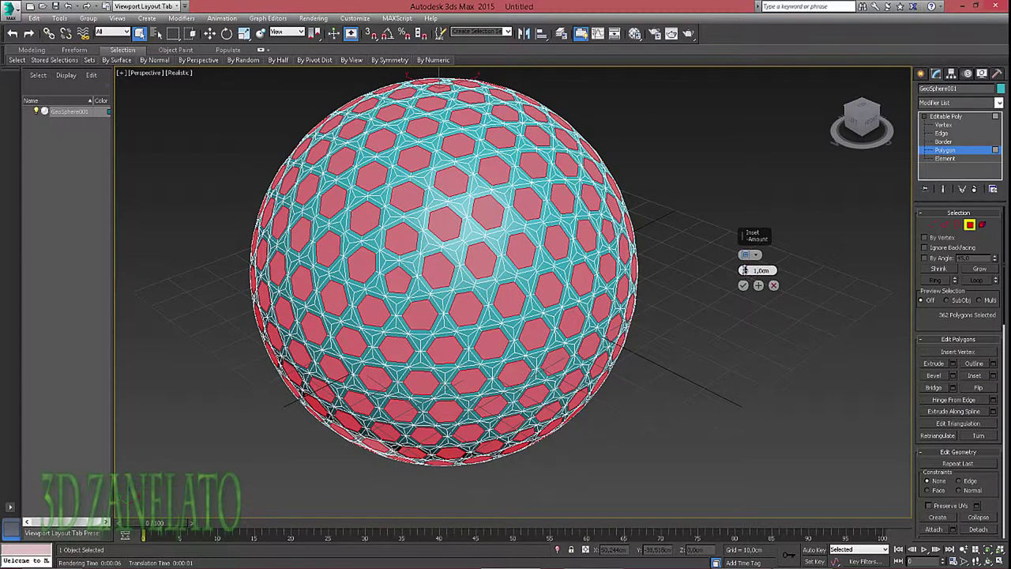
pyautogui.moveTo(742, 270); pyautogui.dragTo(742, 271)
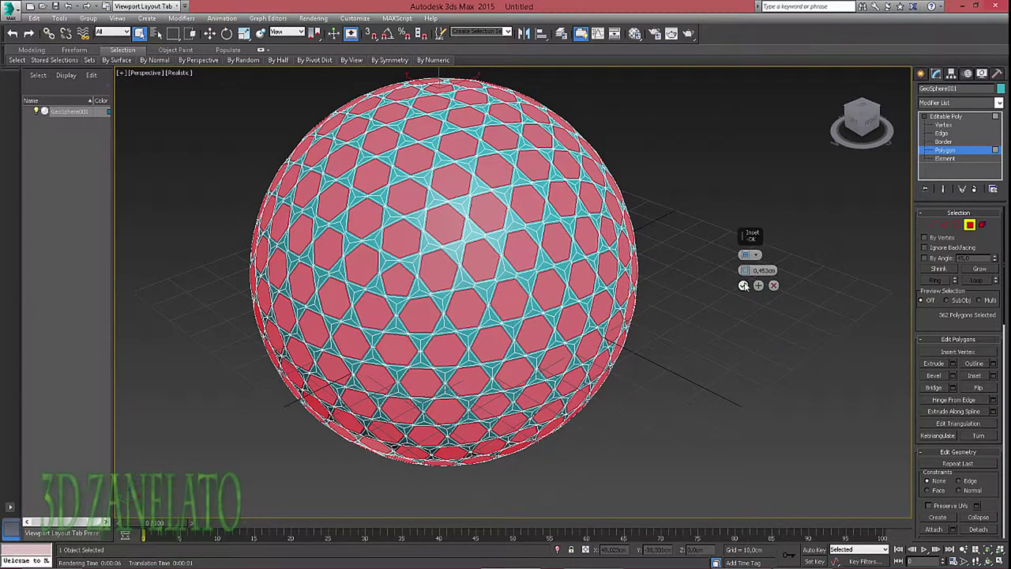
pyautogui.click(742, 285)
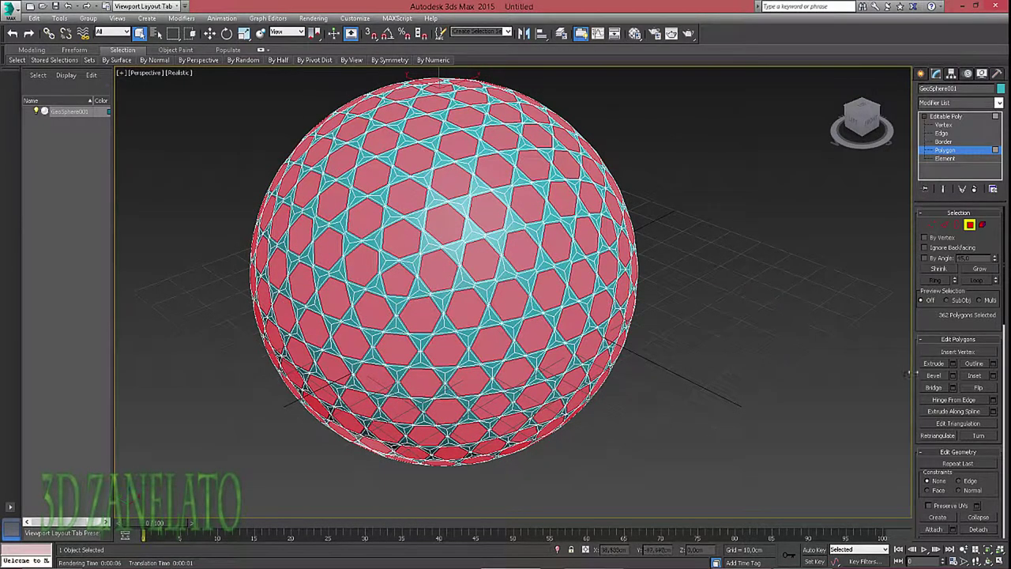
# - Bevel the inset hexagons with height -1,264cm and outline -1,546cm
pyautogui.click(952, 376)
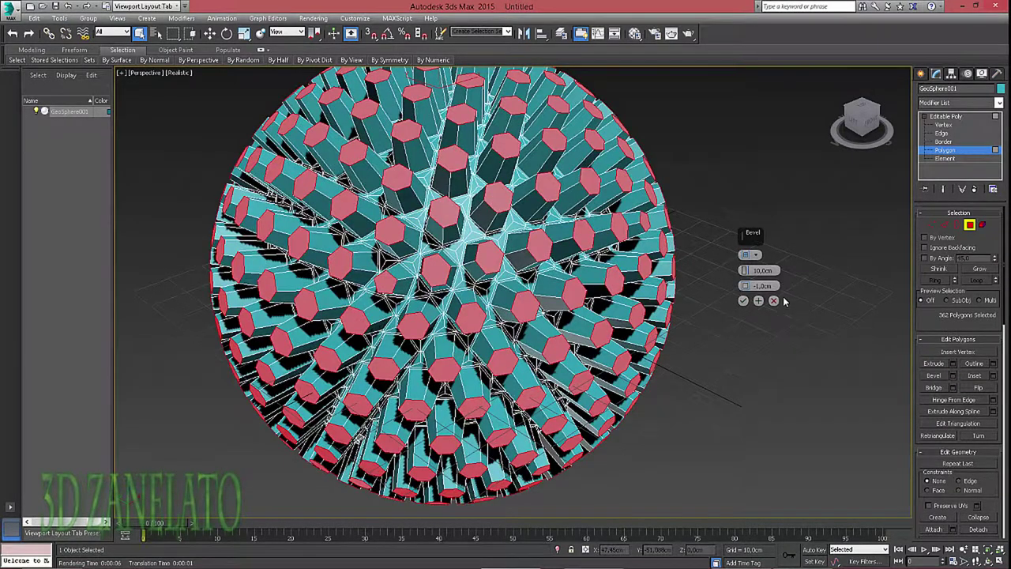
pyautogui.moveTo(743, 270)
pyautogui.mouseDown()
pyautogui.moveTo(734, 314)
pyautogui.moveTo(744, 274)
pyautogui.mouseUp()
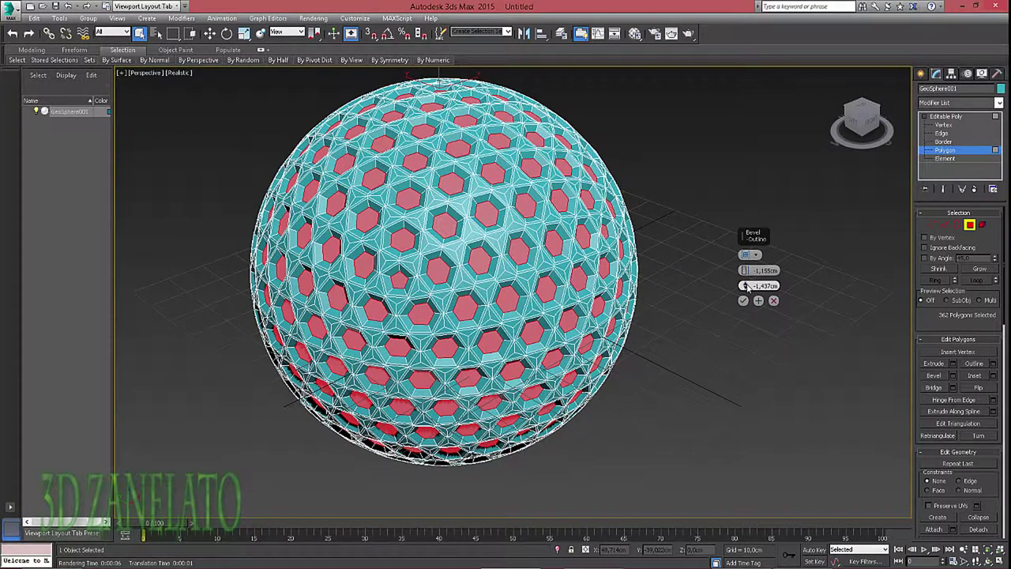
pyautogui.moveTo(746, 287); pyautogui.dragTo(744, 286)
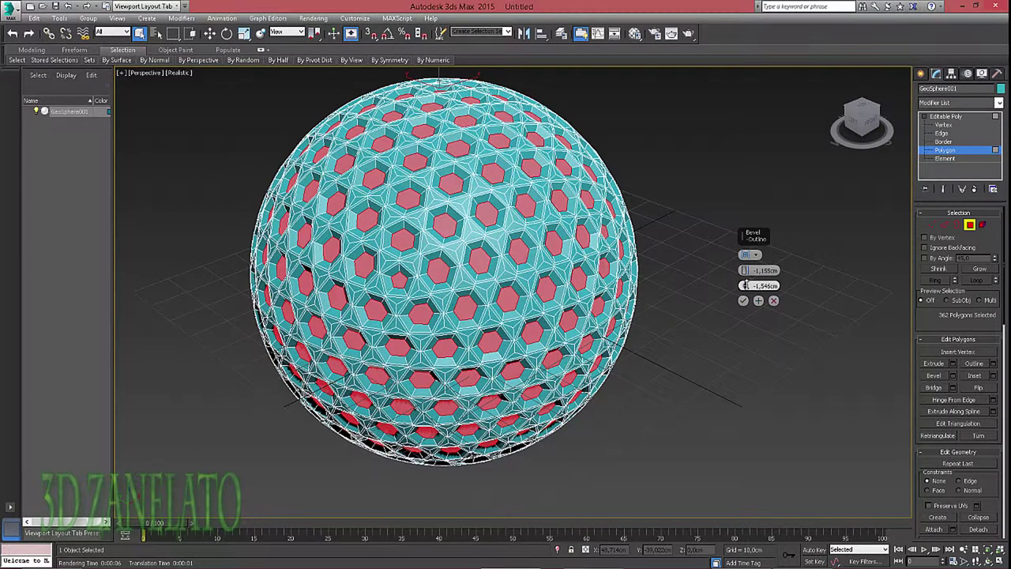
pyautogui.moveTo(744, 270); pyautogui.dragTo(744, 271)
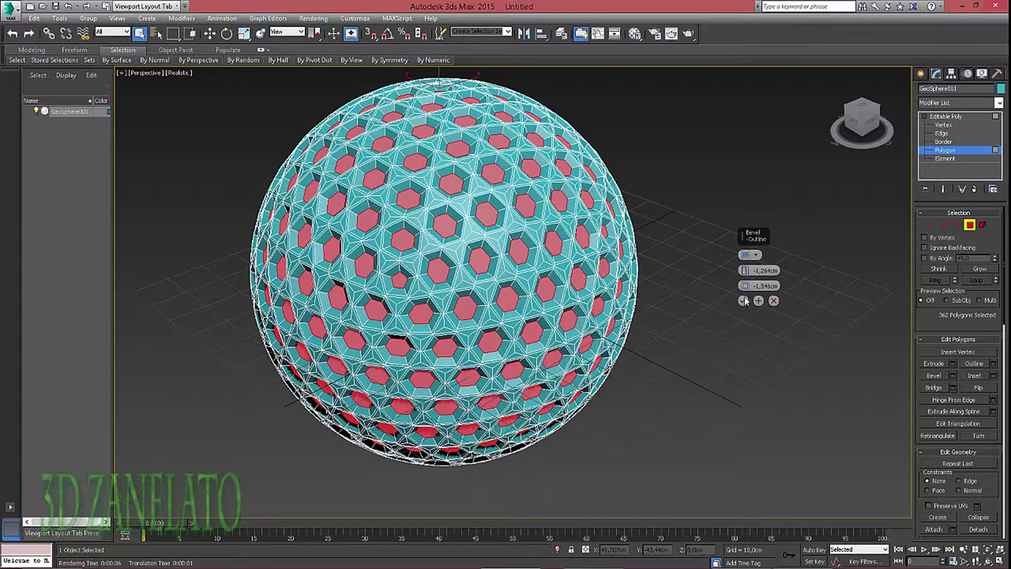
pyautogui.click(742, 300)
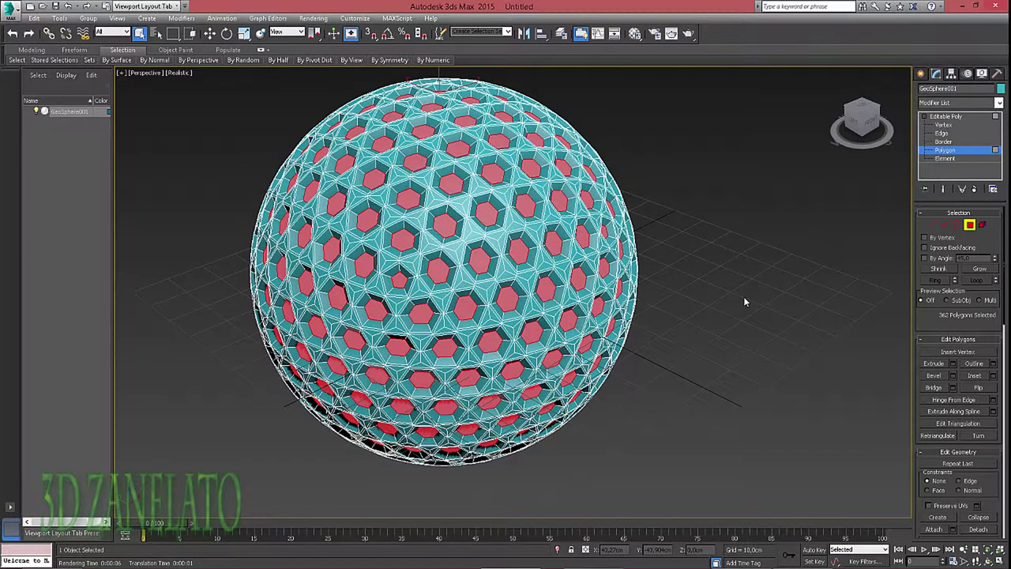
# - Add TurboSmooth with 2 iterations, Isoline Display and Explicit Normals to the sphere
pyautogui.click(970, 225)
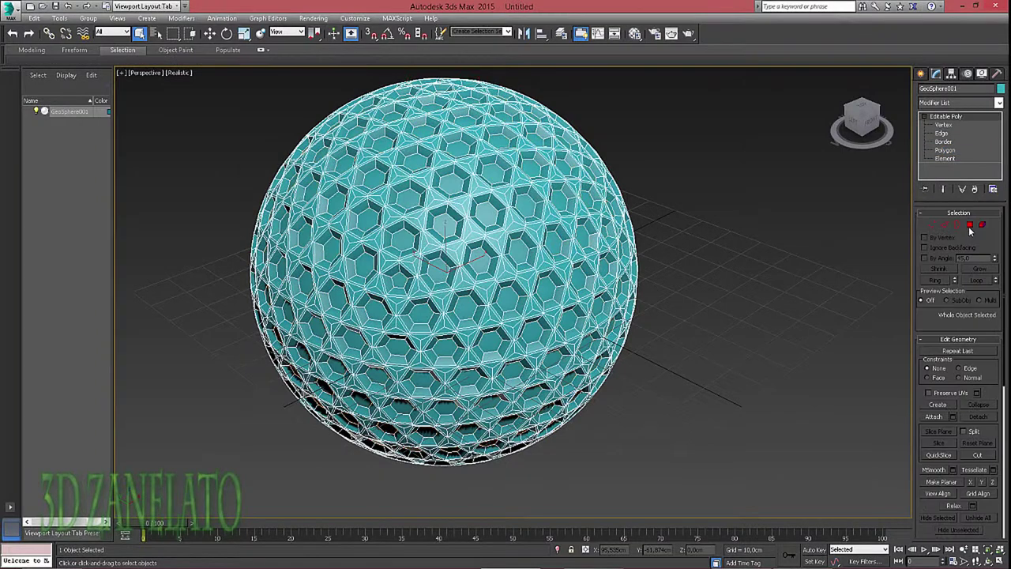
pyautogui.click(924, 117)
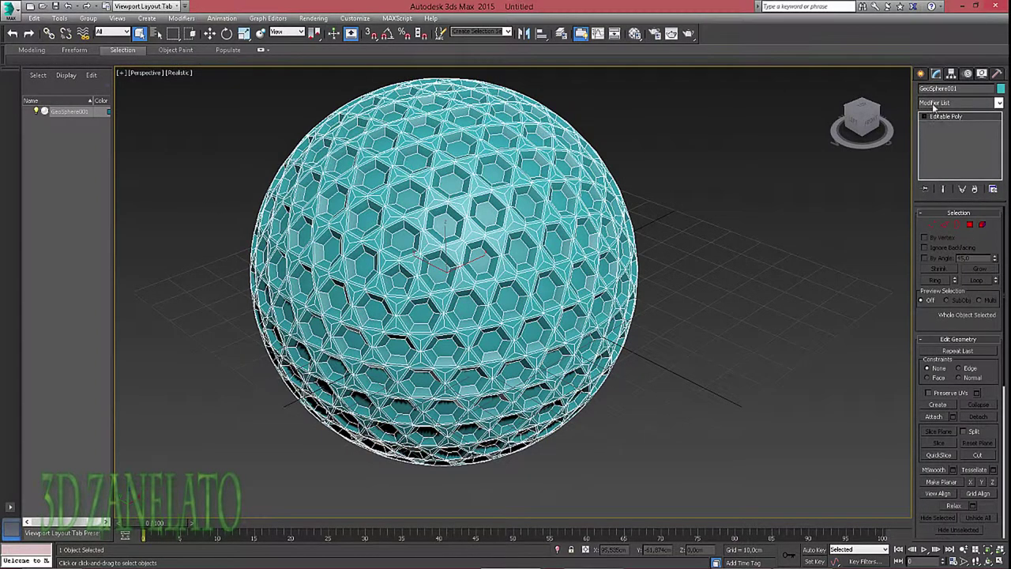
pyautogui.click(934, 107)
pyautogui.scroll(-5, 950, 260)
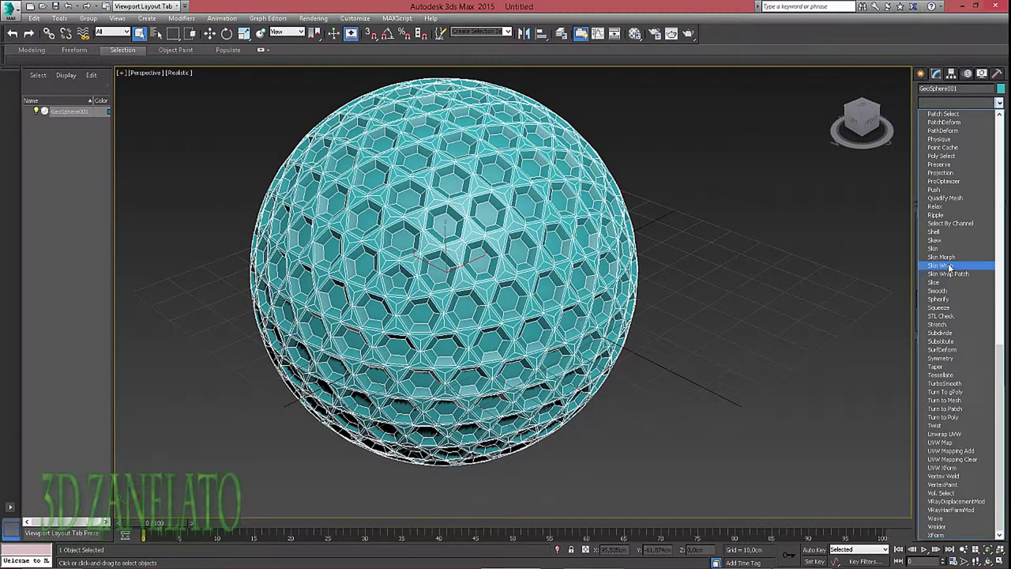
pyautogui.click(952, 383)
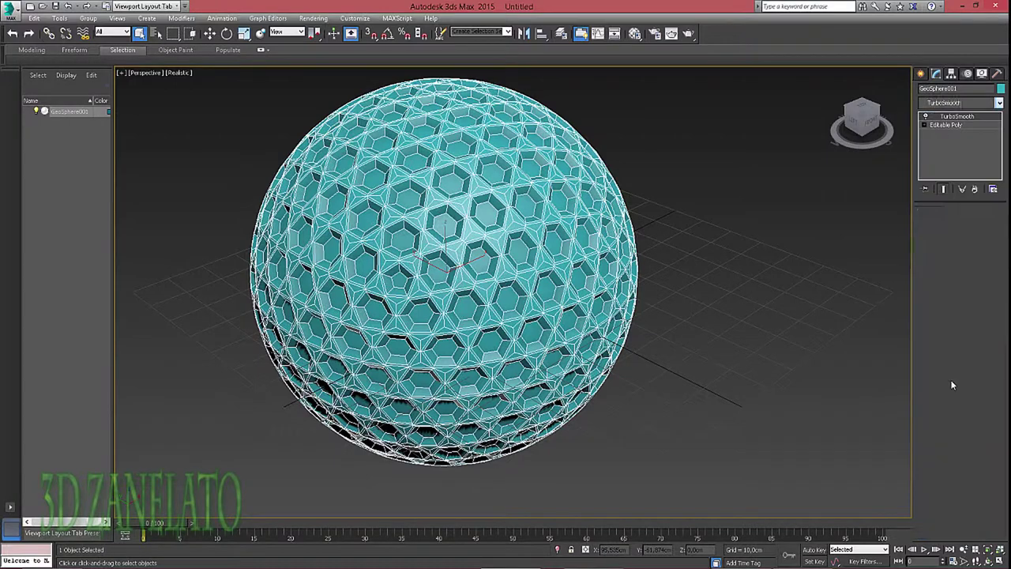
pyautogui.click(993, 228)
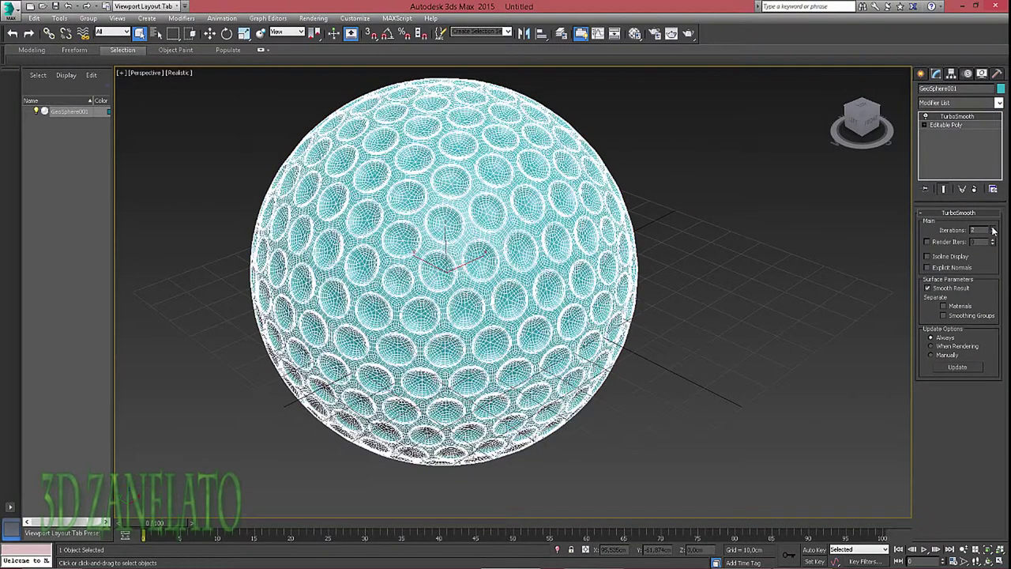
pyautogui.click(927, 256)
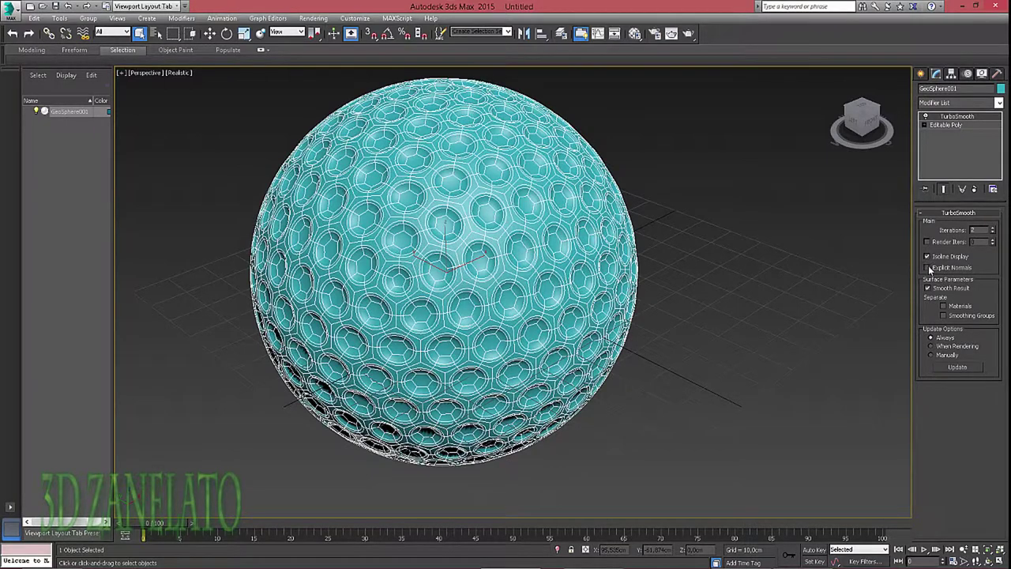
pyautogui.click(927, 267)
# - Make Material 01 - Default an Autodesk Ceramic material with Porcelain, High Gloss / Glazed finish
pyautogui.click(757, 271)
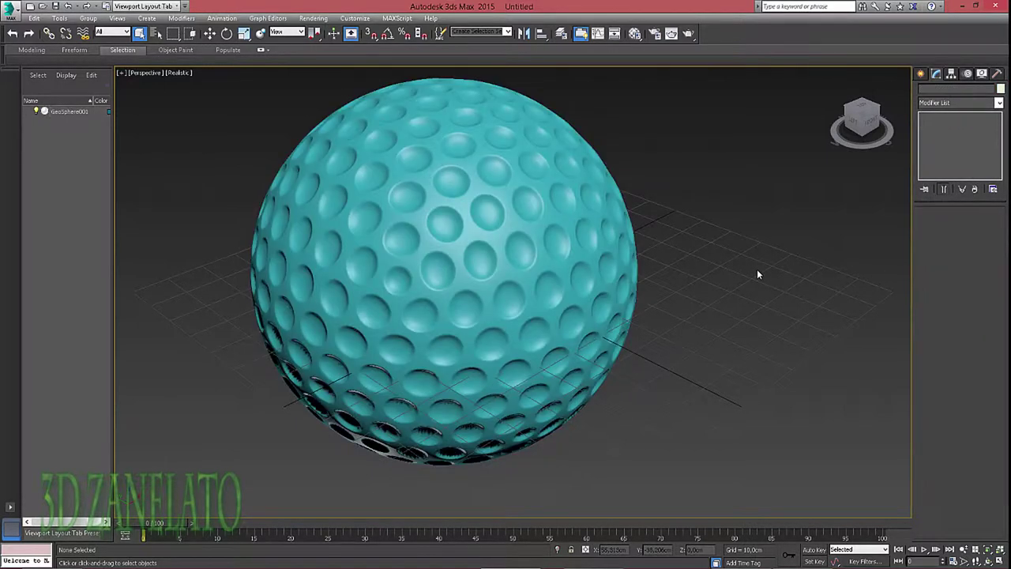
pyautogui.scroll(-3, 713, 273)
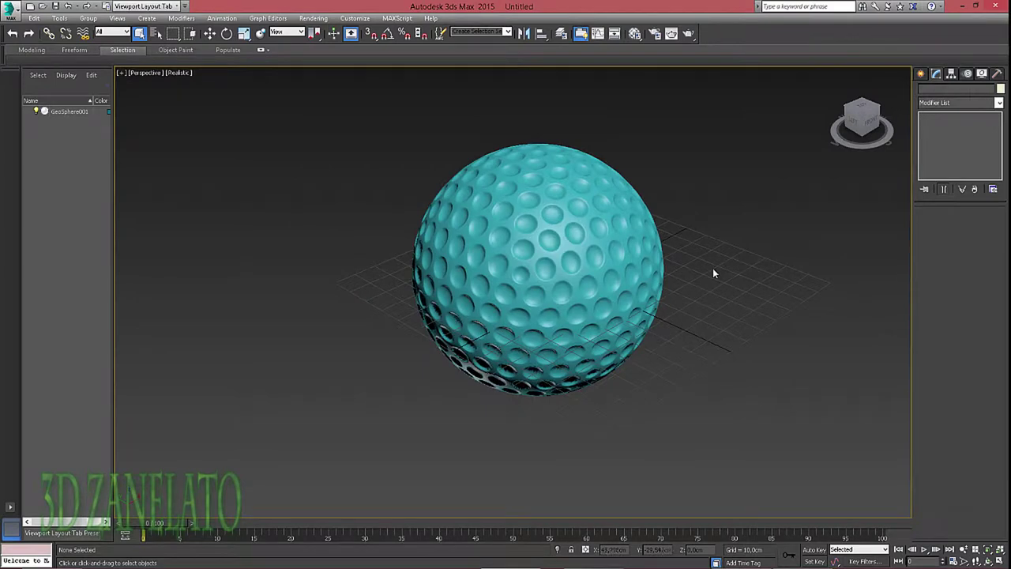
pyautogui.click(634, 34)
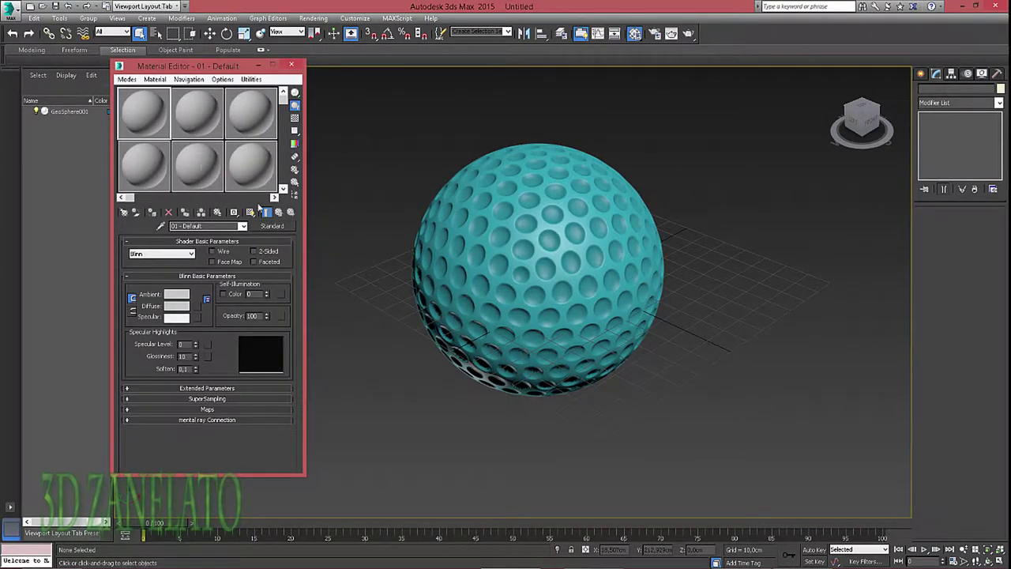
pyautogui.click(271, 227)
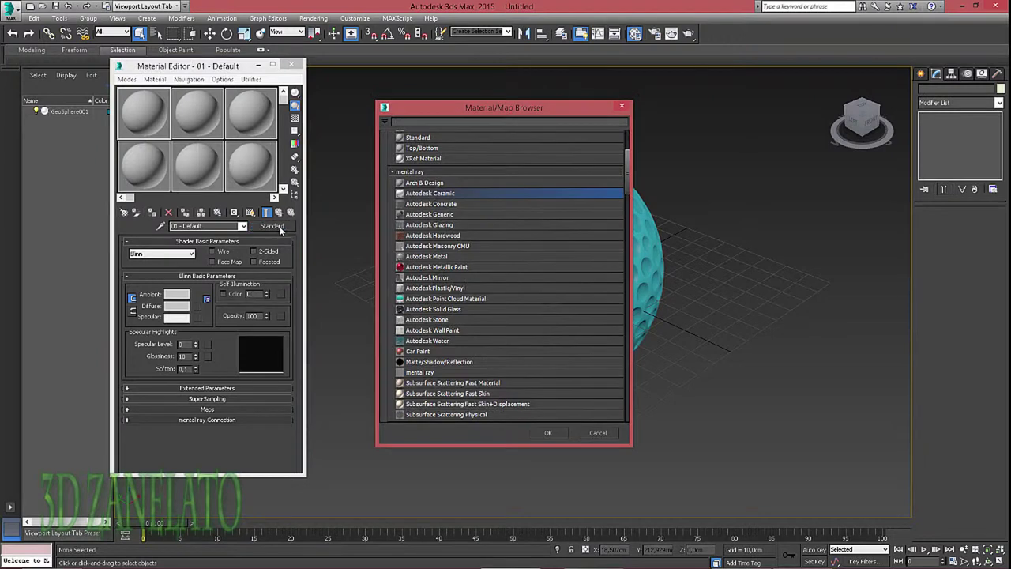
pyautogui.doubleClick(440, 194)
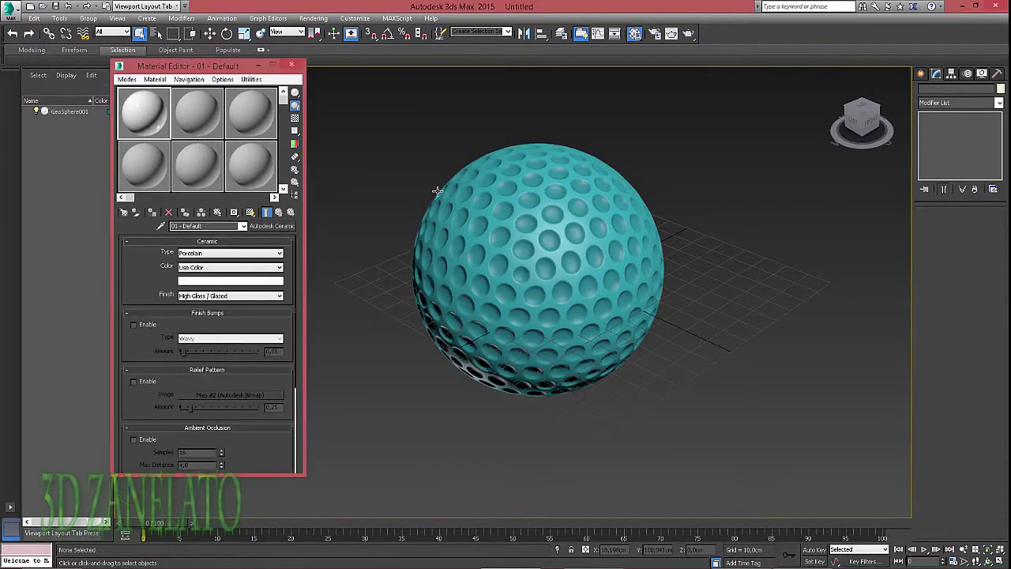
# - Keep the ceramic colour white and assign the Autodesk Ceramic material to GeoSphere001
pyautogui.click(276, 281)
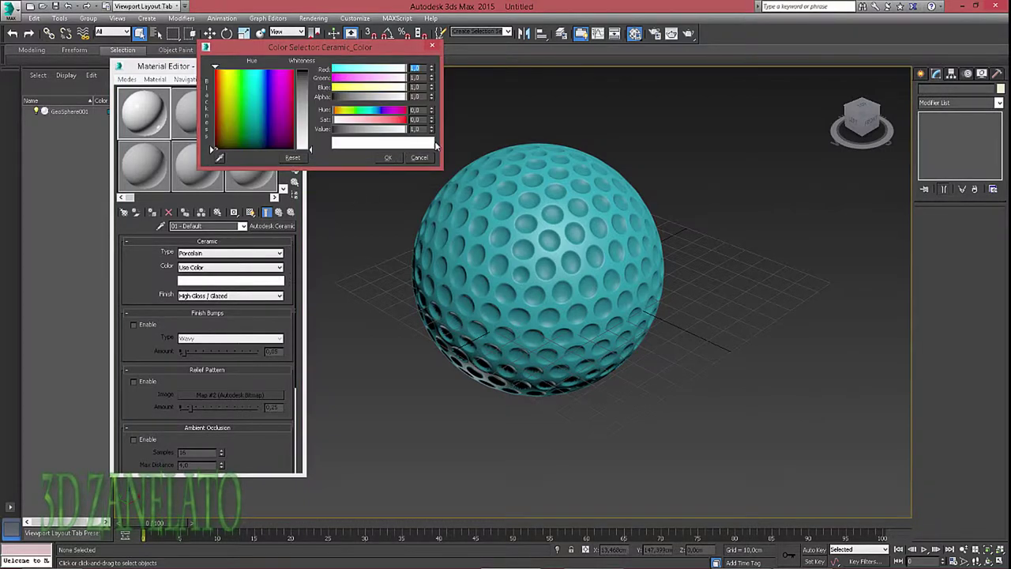
pyautogui.click(418, 158)
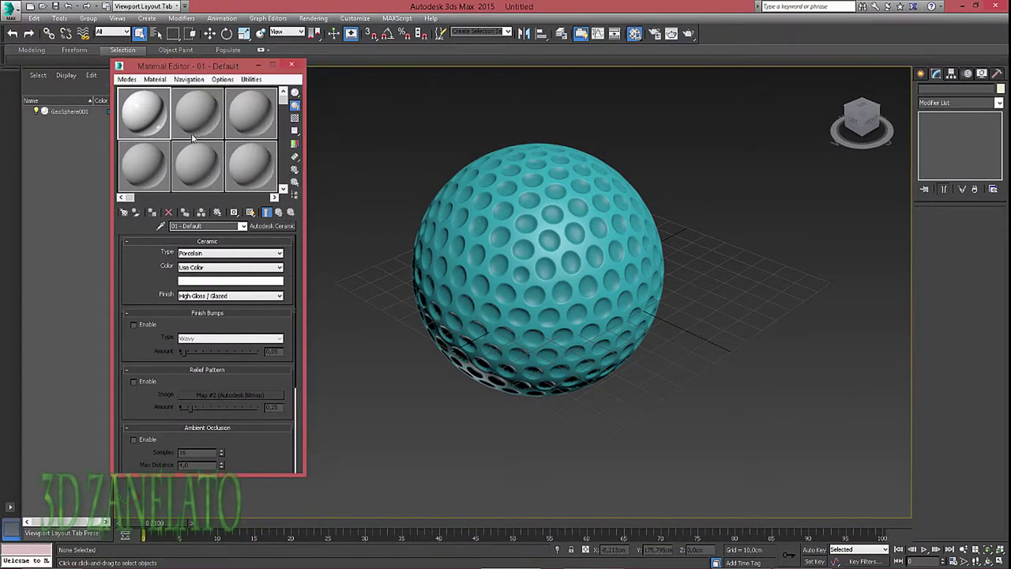
pyautogui.moveTo(493, 246); pyautogui.dragTo(493, 246)
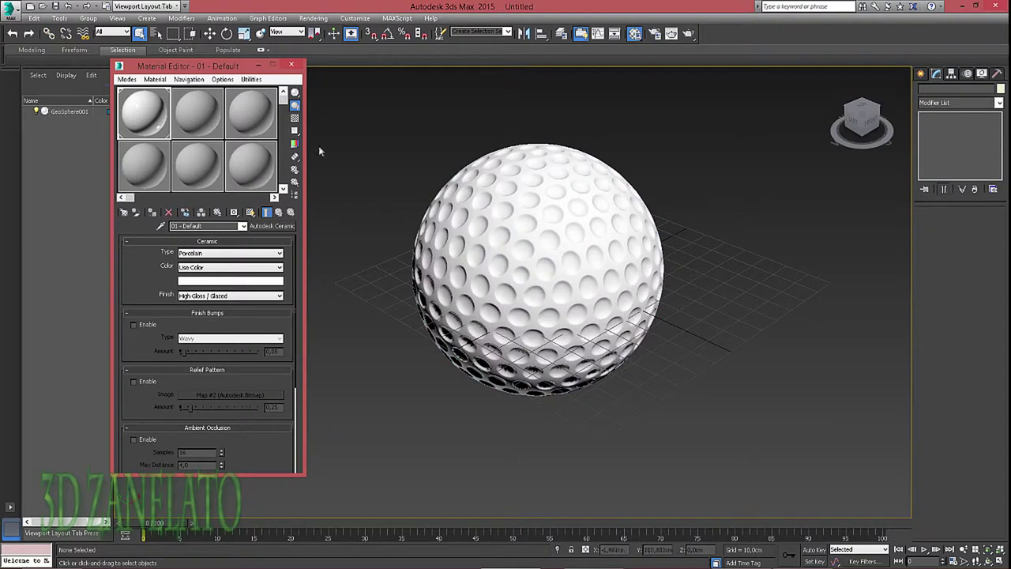
pyautogui.click(291, 65)
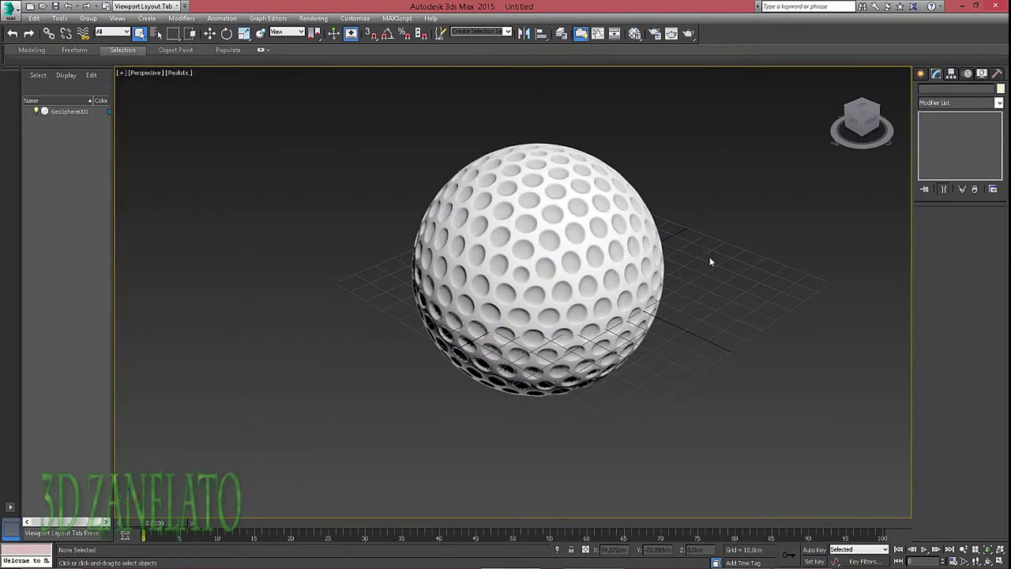
# - Frame the golf ball in the Perspective view and start a production render
pyautogui.scroll(5, 710, 261)
pyautogui.moveTo(710, 262); pyautogui.dragTo(790, 289, button='middle')
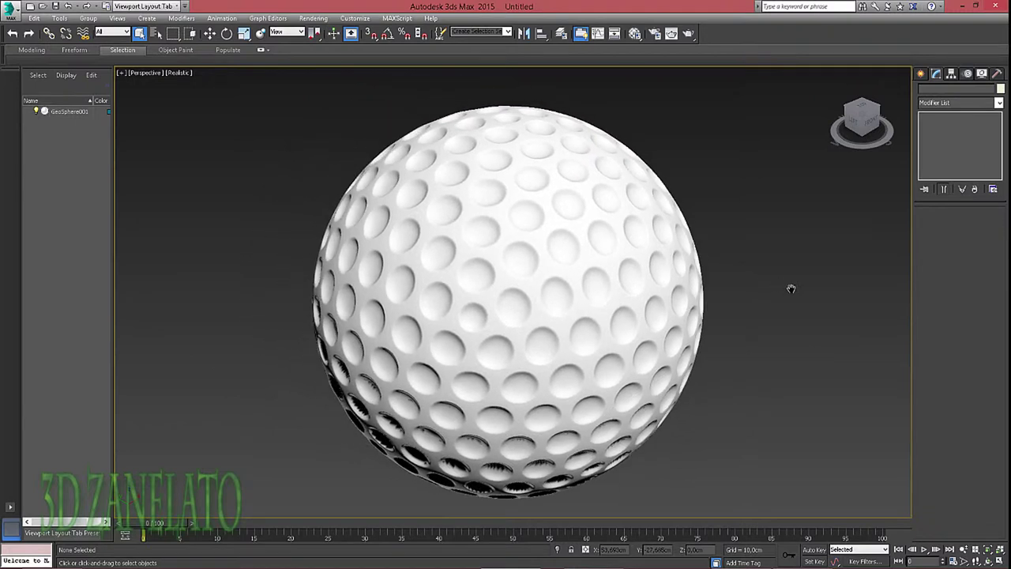
pyautogui.click(688, 33)
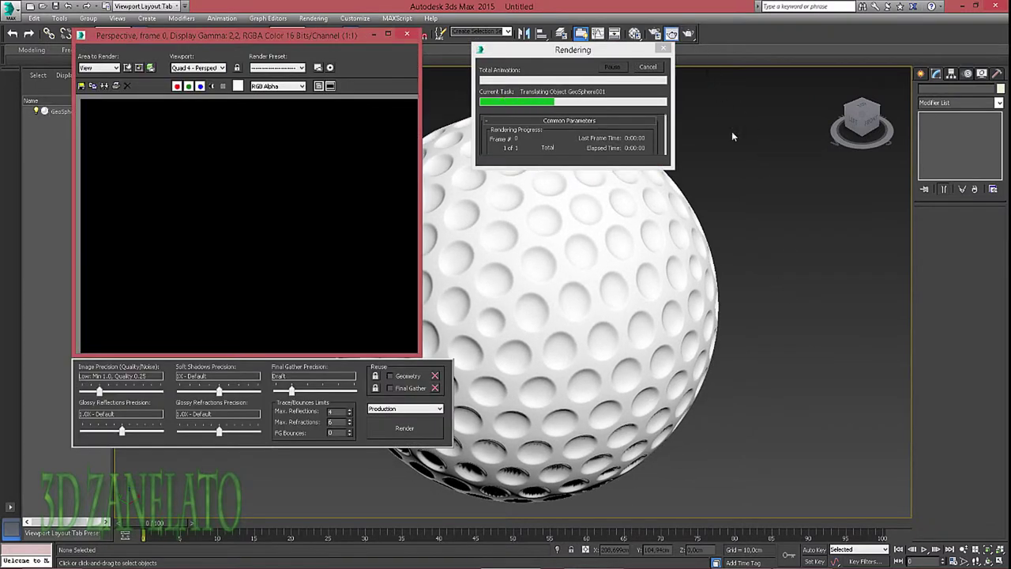